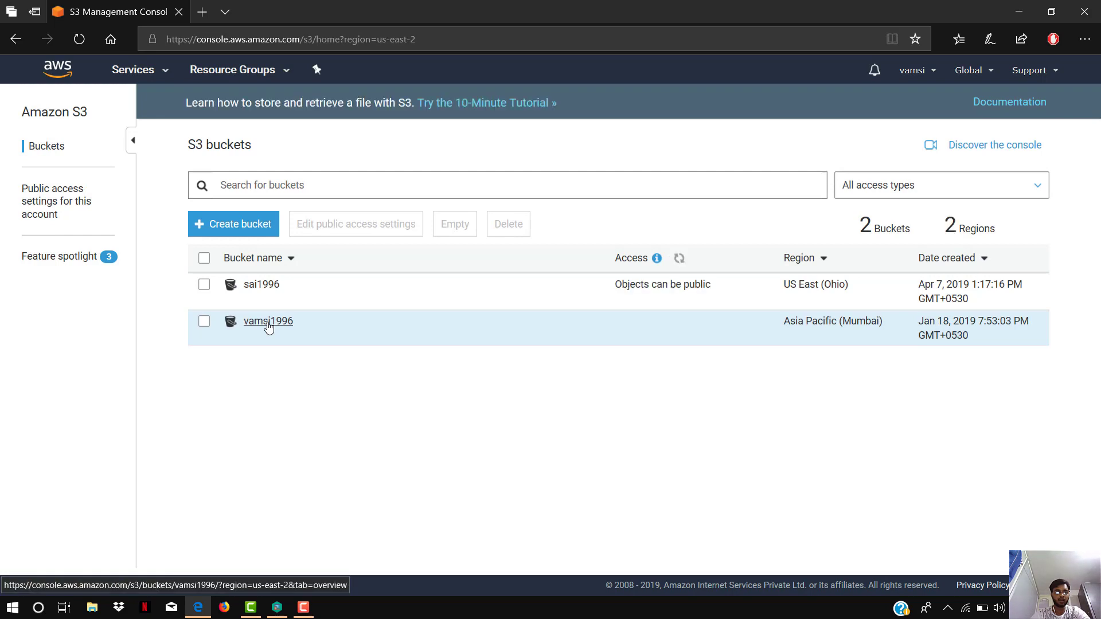
- Open index.html in the vamsi1996 bucket and view its object URL in a new browser tab
left_click(268, 322)
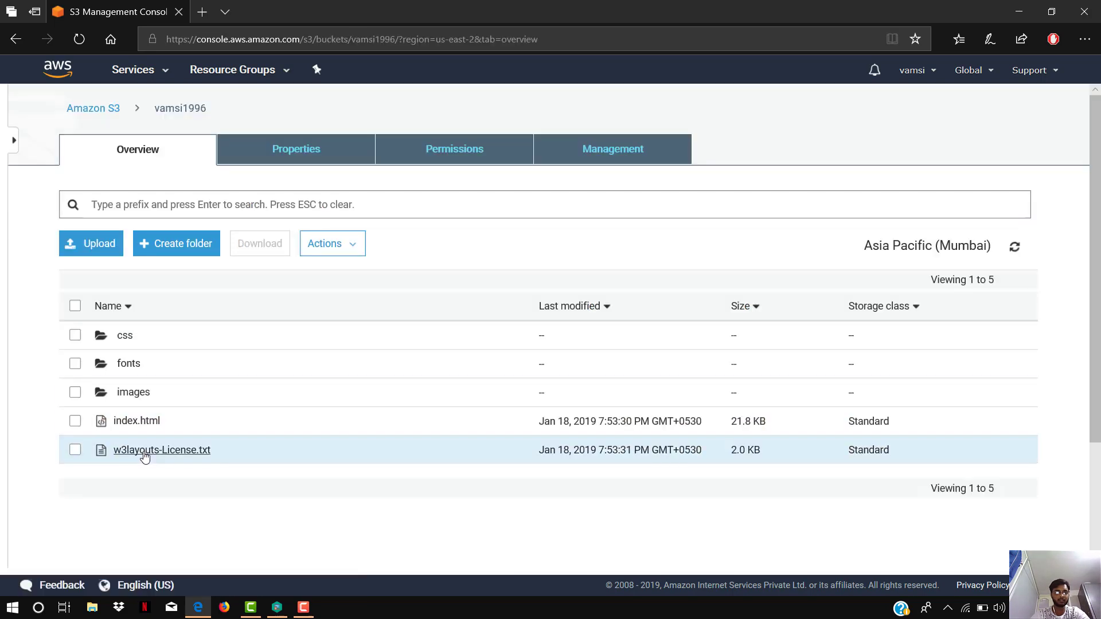
left_click(138, 423)
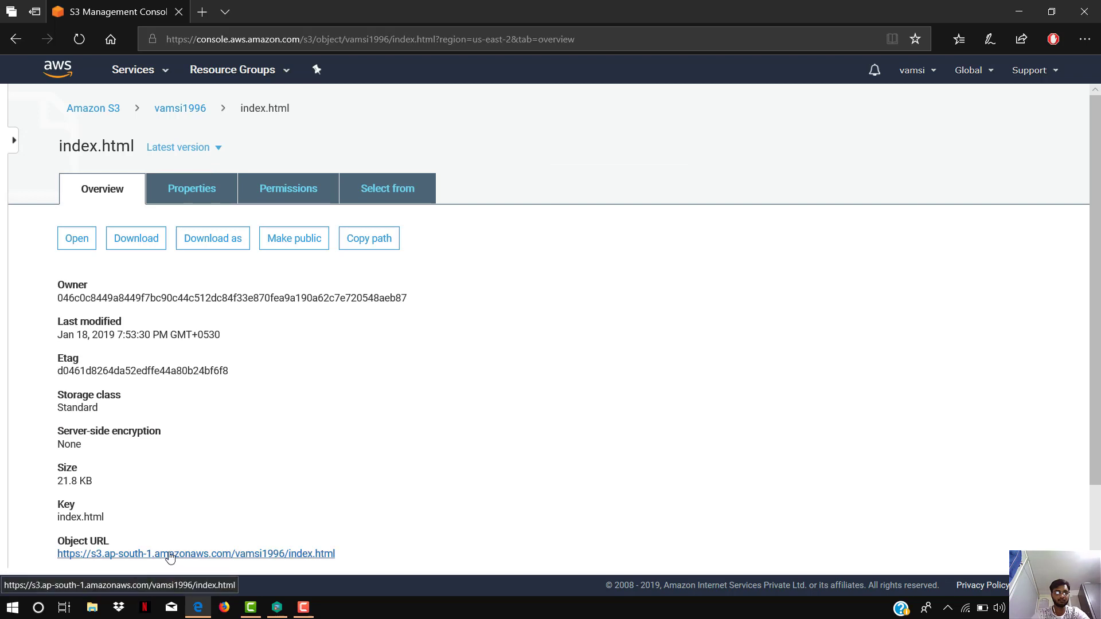
right_click(164, 559)
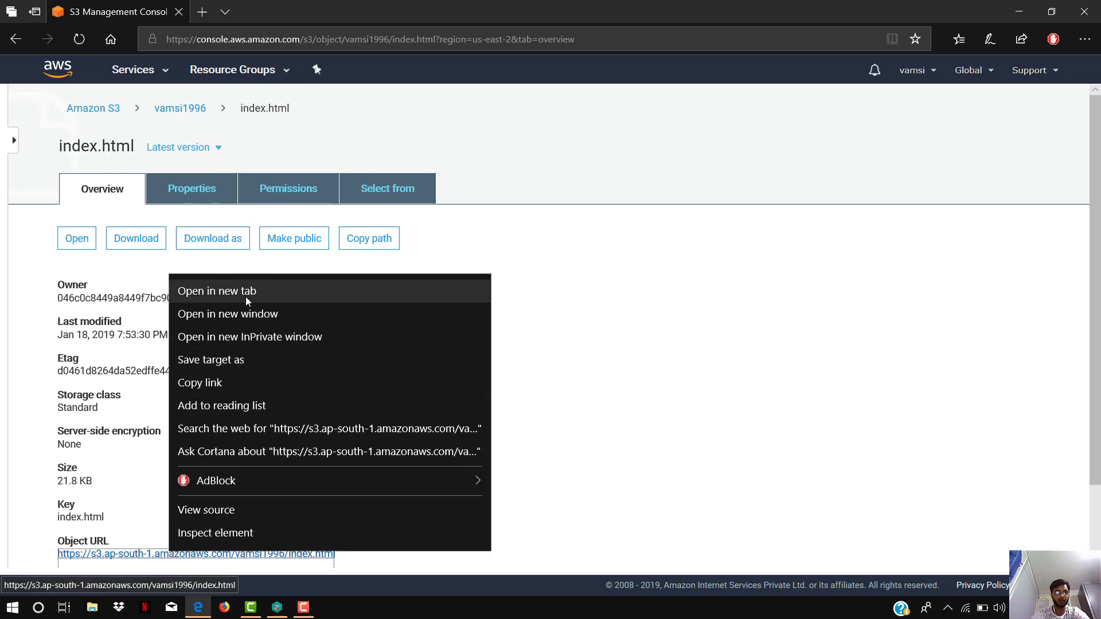
left_click(246, 295)
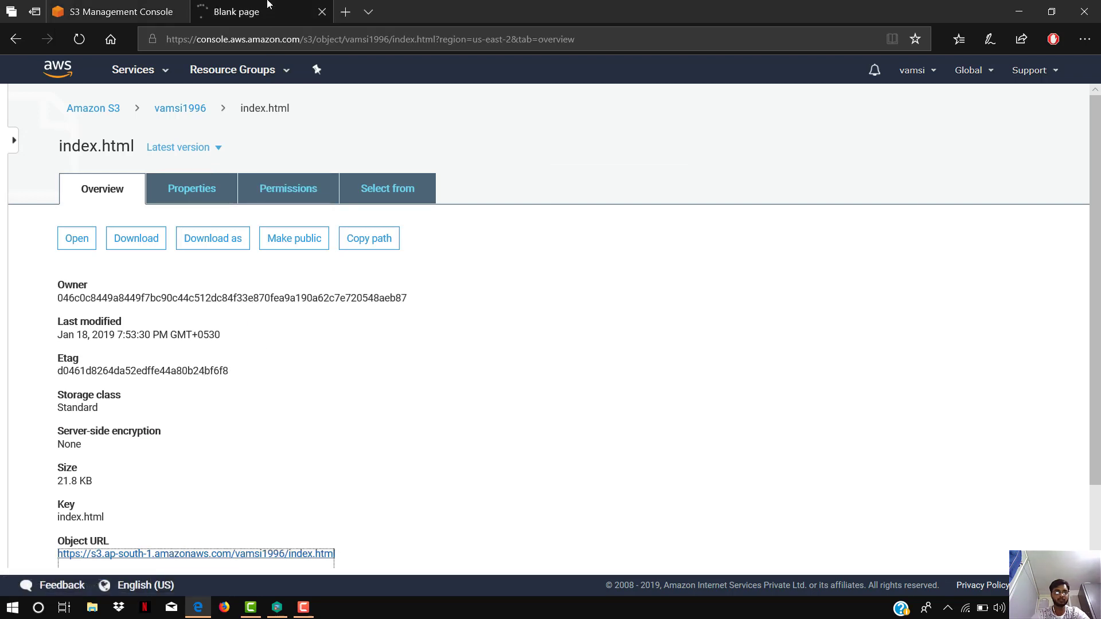
left_click(269, 5)
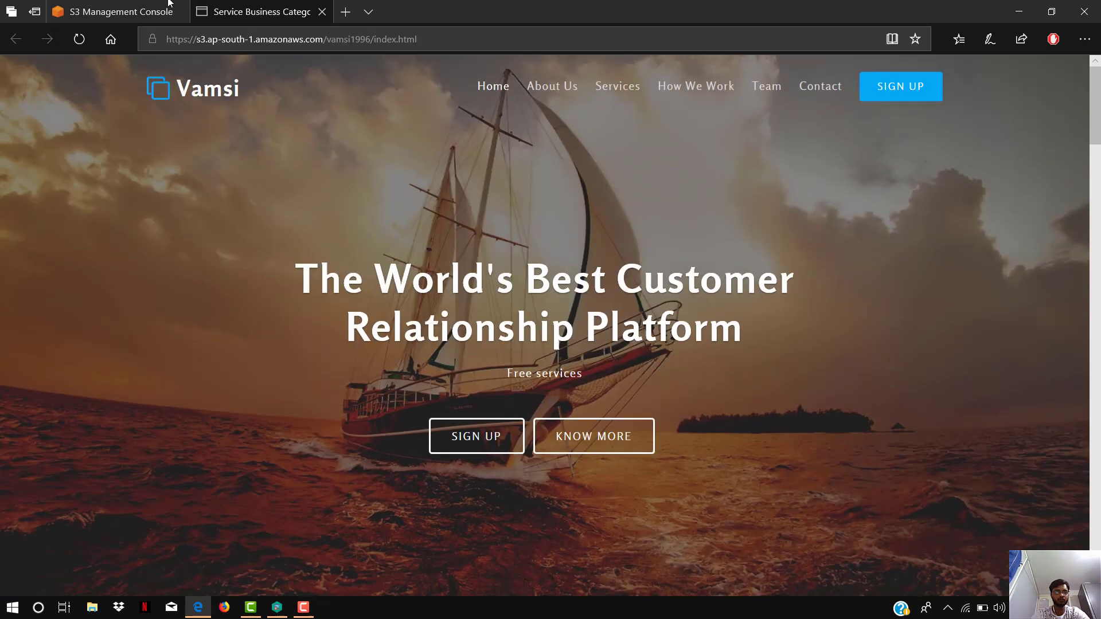
- Return to the S3 console's bucket list and open the CloudFront service
left_click(115, 11)
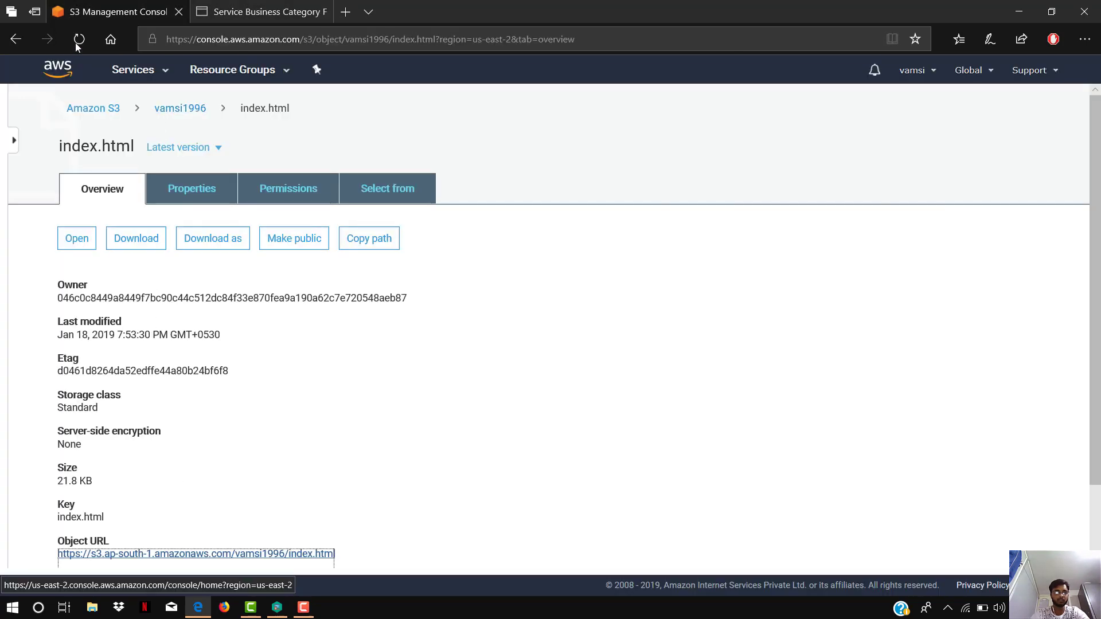
left_click(15, 39)
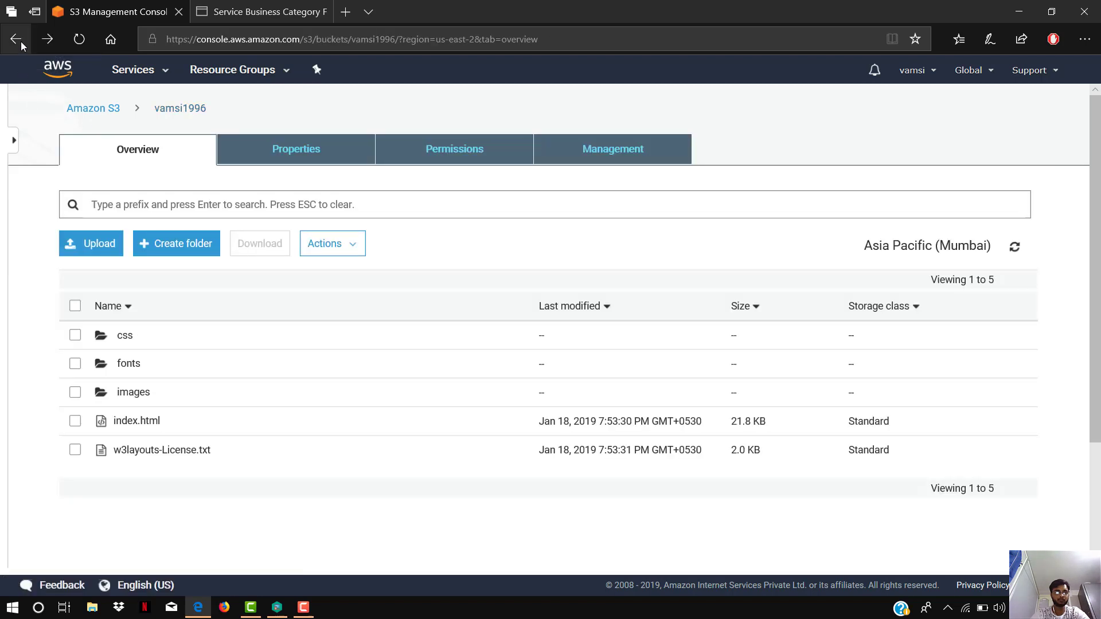
left_click(93, 108)
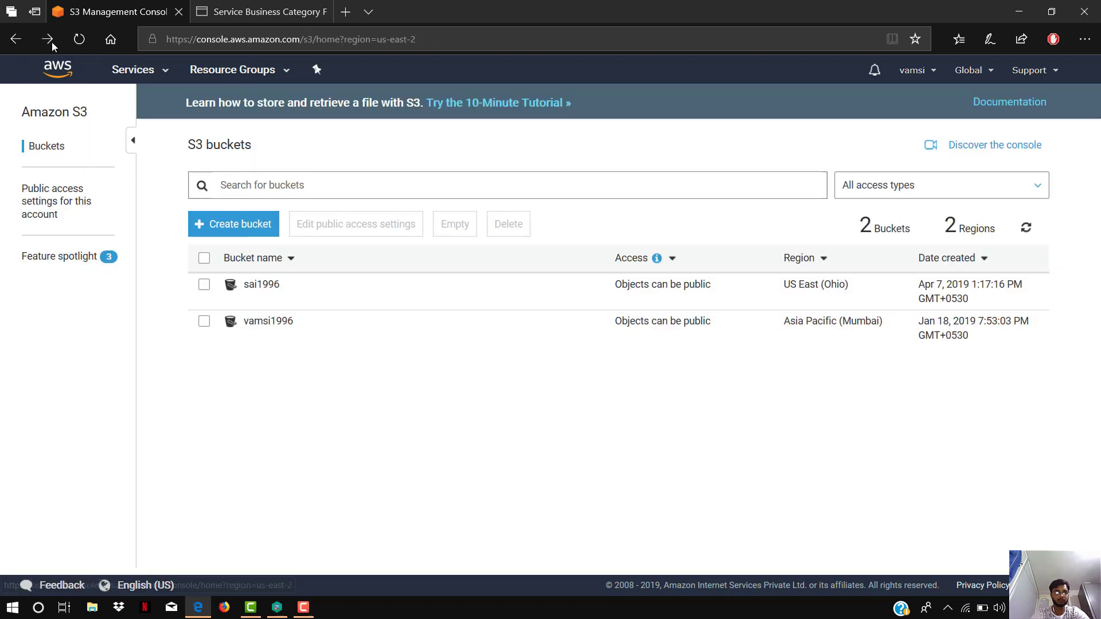
left_click(142, 67)
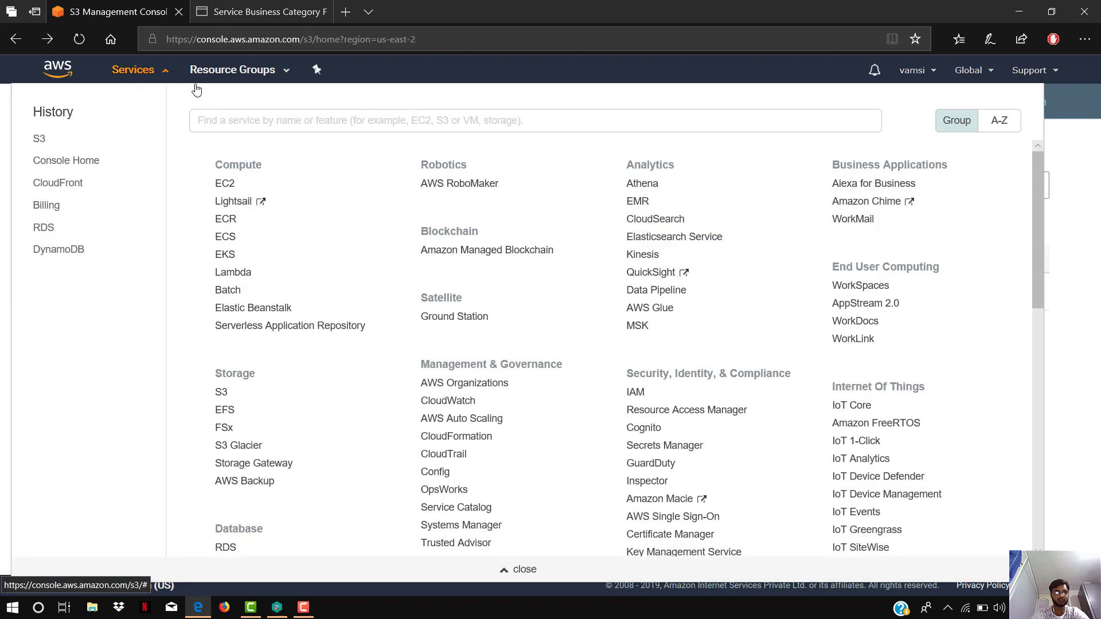
type("C")
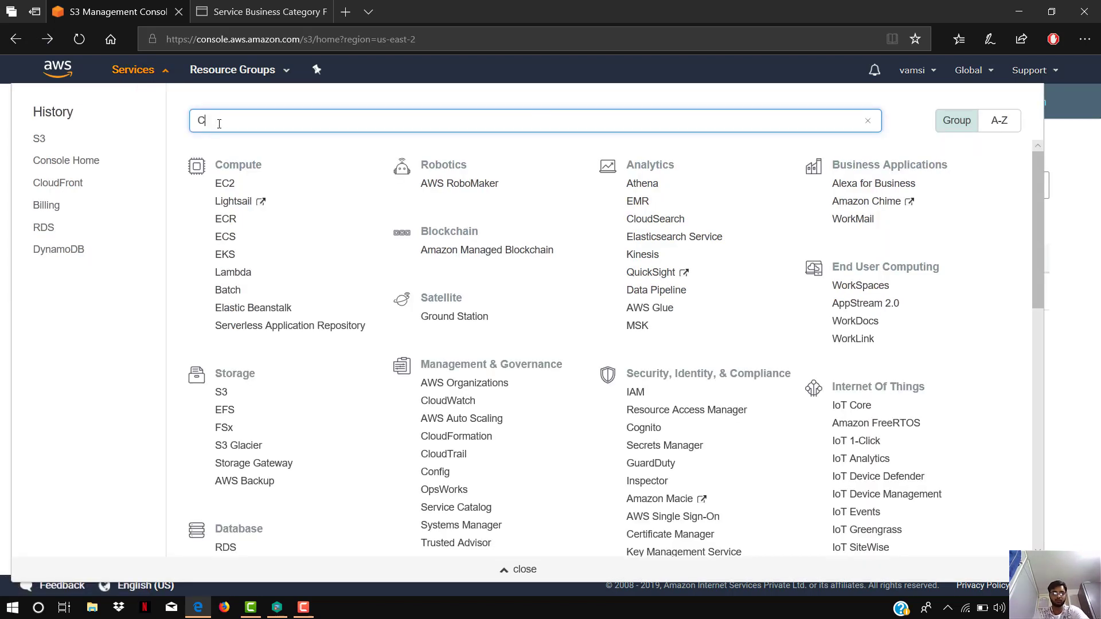
type("LOUD")
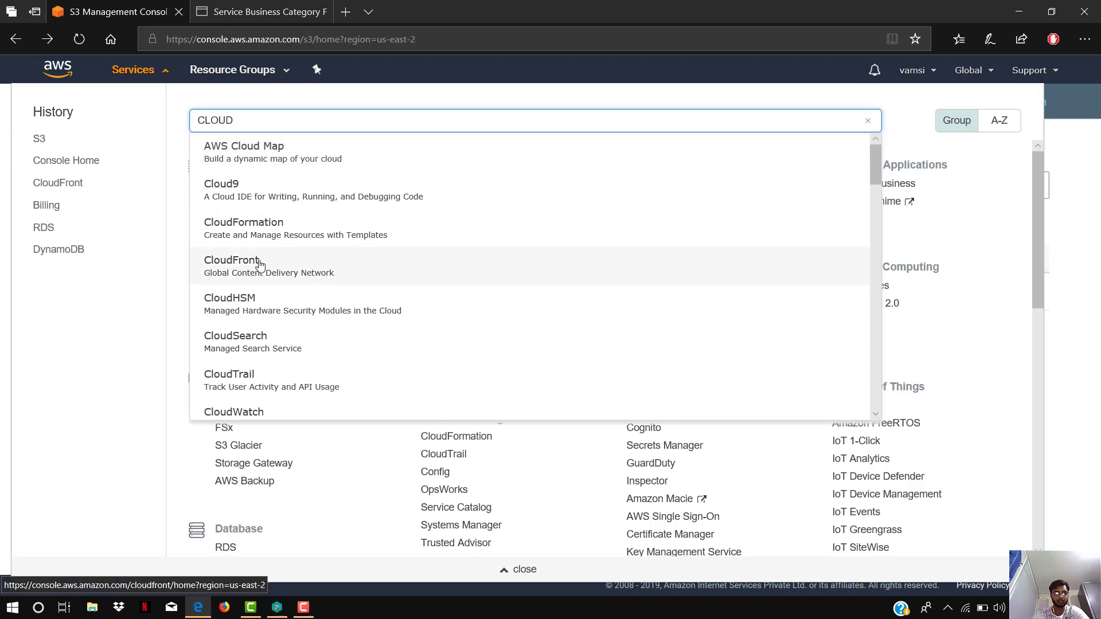
left_click(355, 273)
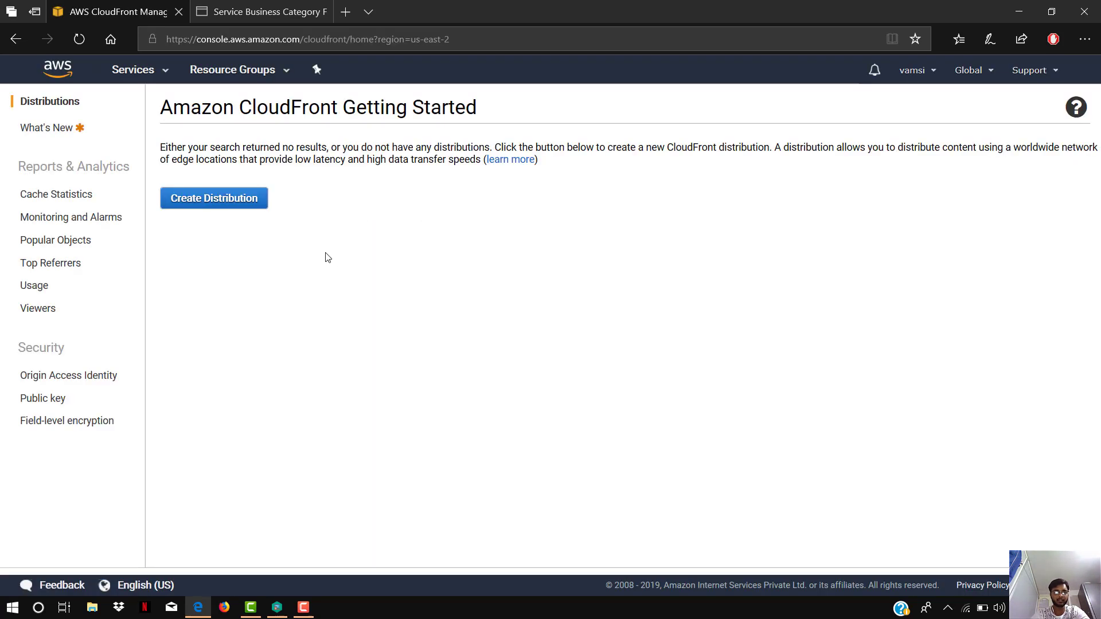
- Start a new web distribution with vamsi1996.s3.amazonaws.com as its origin domain name
left_click(225, 206)
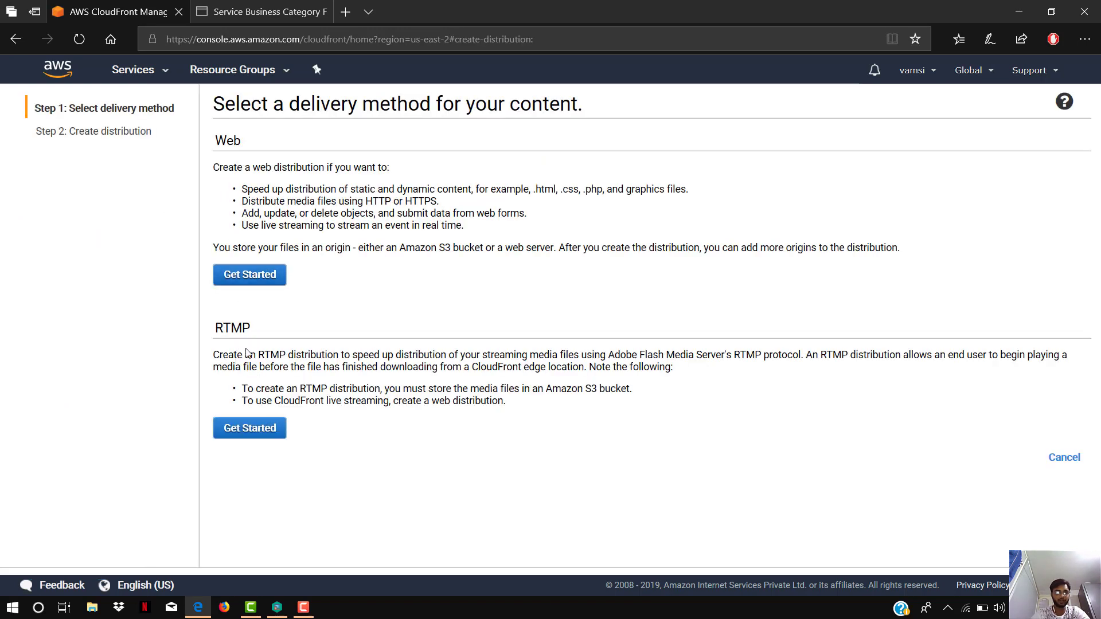
left_click(261, 278)
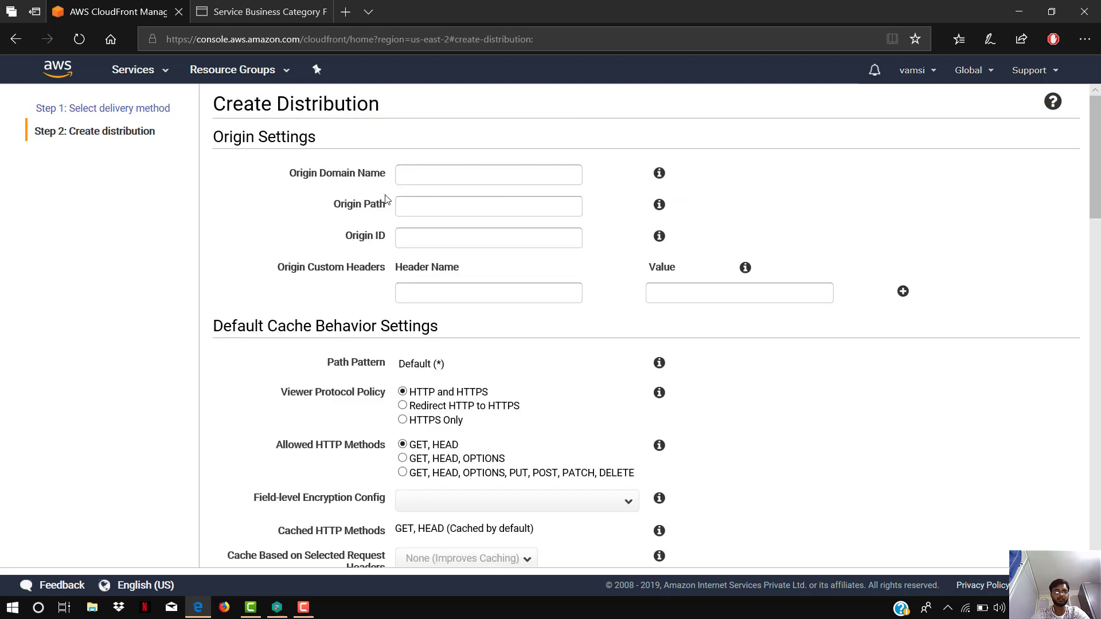
left_click(414, 177)
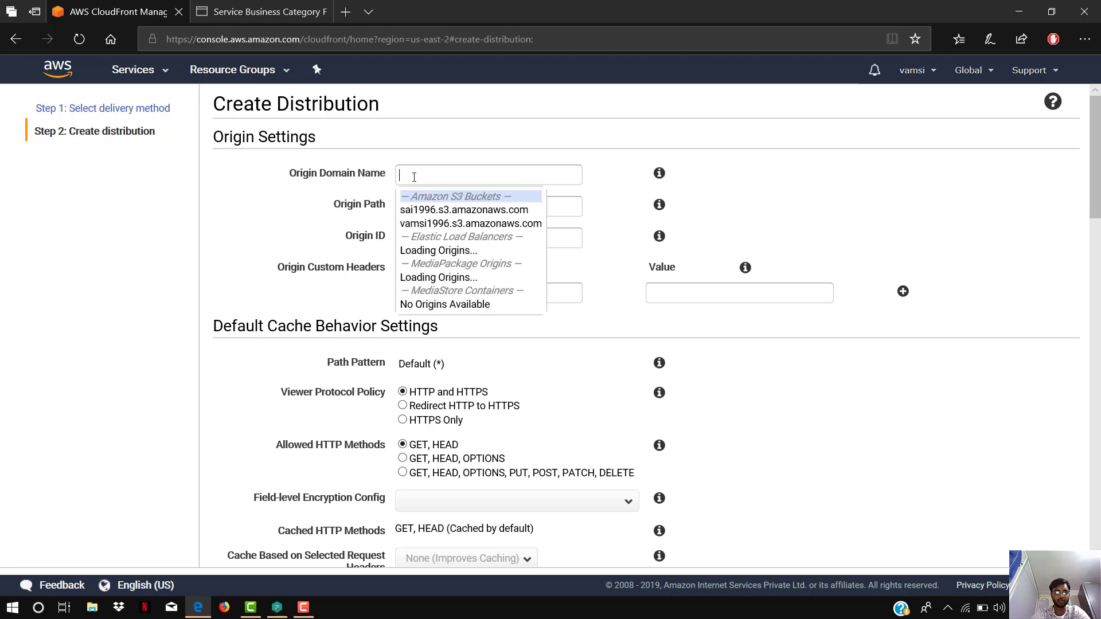
left_click(434, 224)
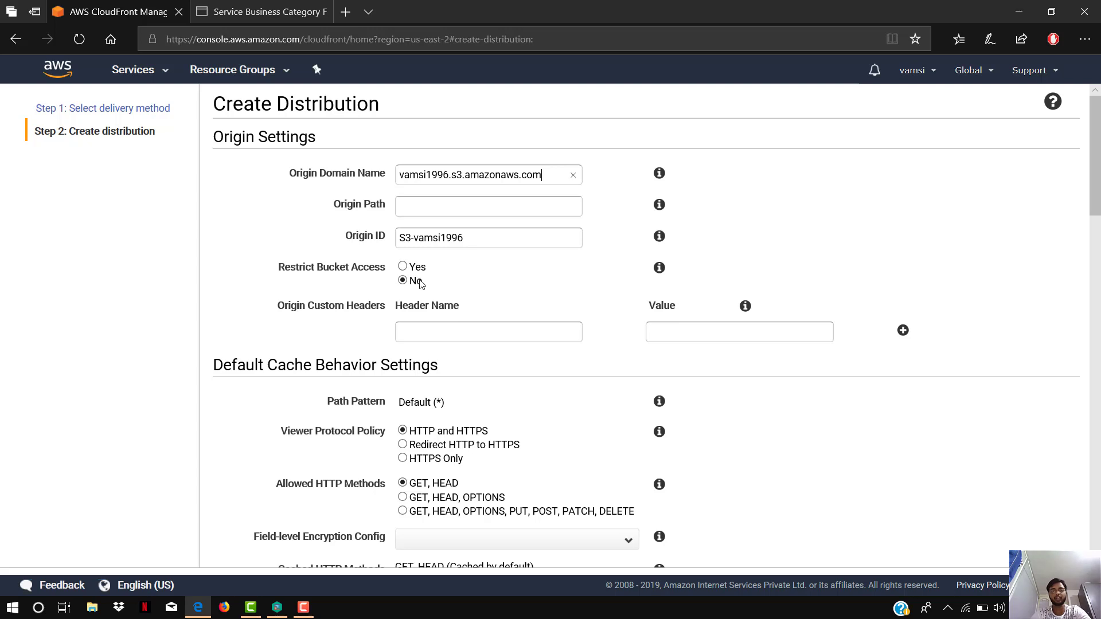
- Set Restrict Bucket Access to Yes and show the explanation of Origin Access Identity
left_click(403, 267)
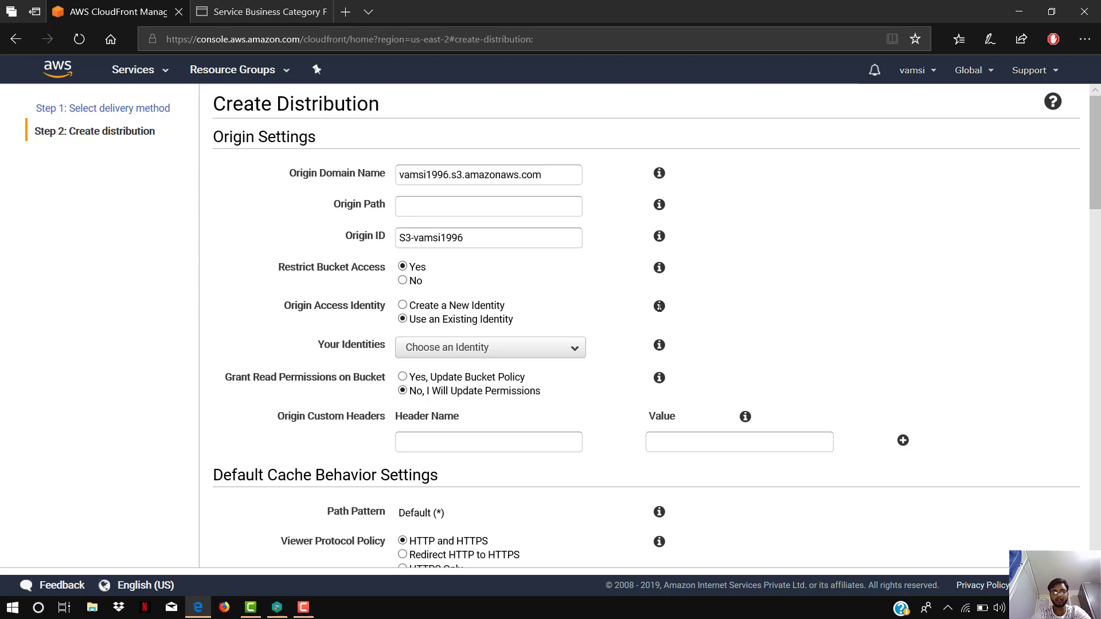
mouse_move(659, 307)
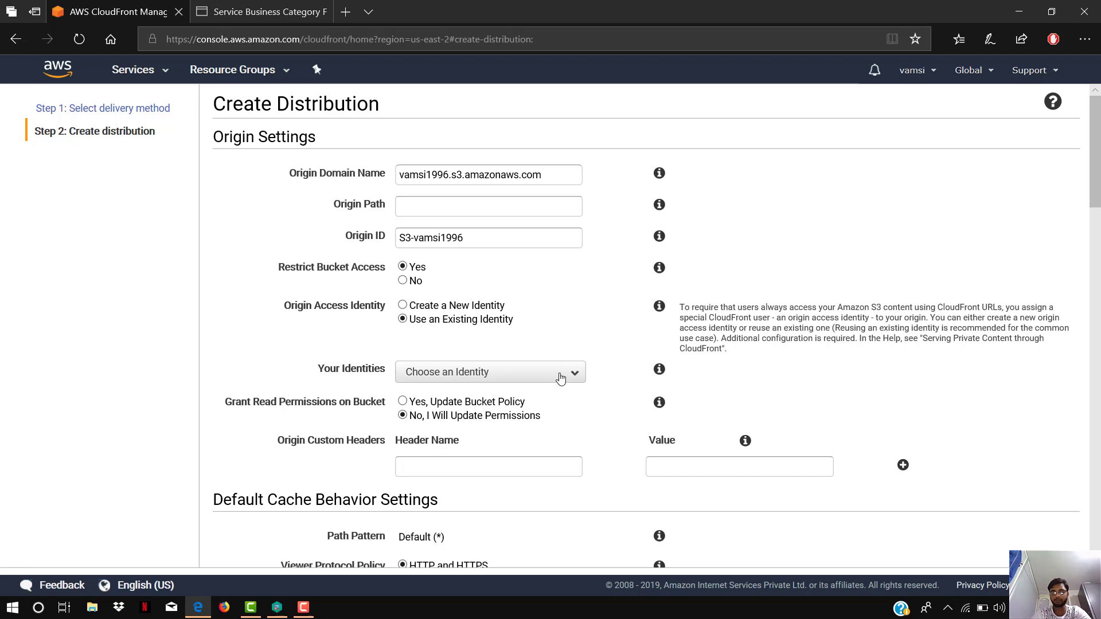
left_click(303, 606)
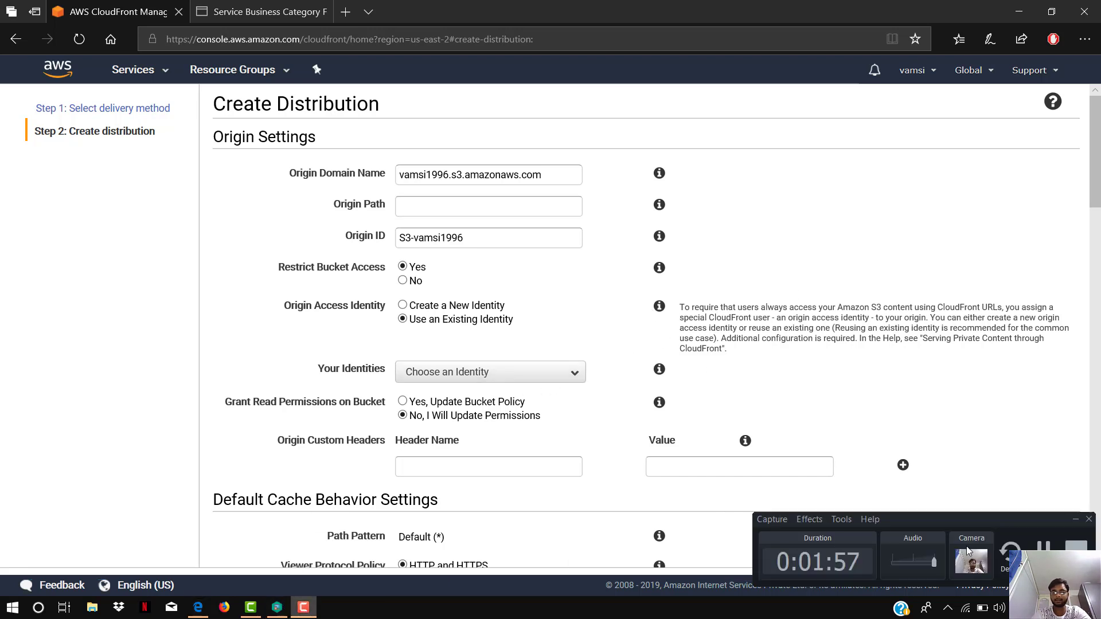
left_click(1044, 555)
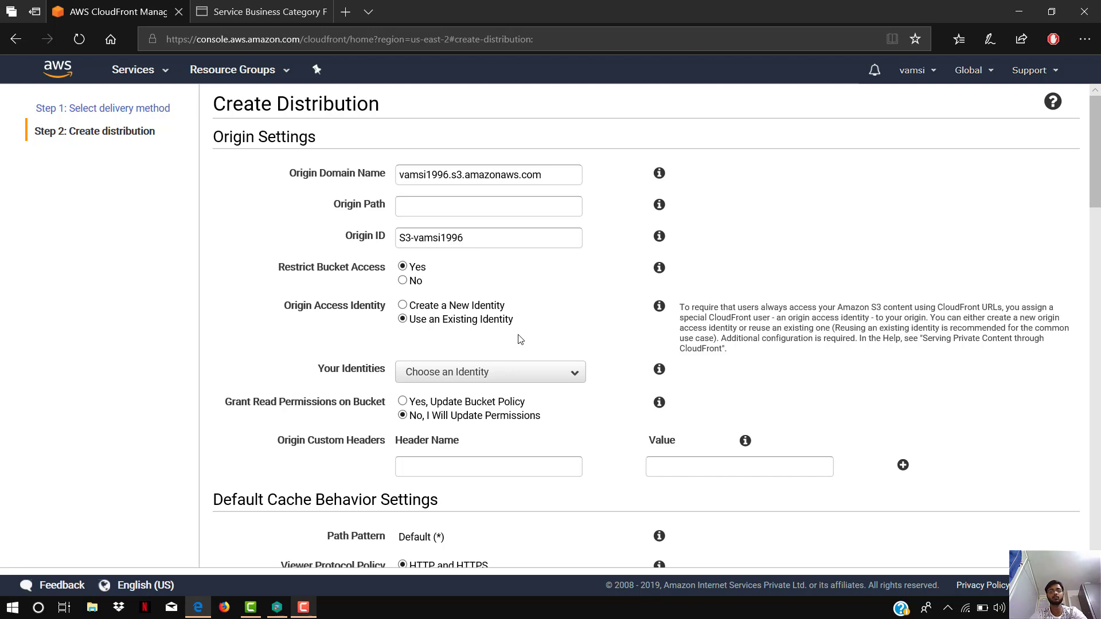
- Set the viewer protocol policy to Redirect HTTP to HTTPS and allow the GET, HEAD, OPTIONS methods
scroll(520, 339, "down", 3)
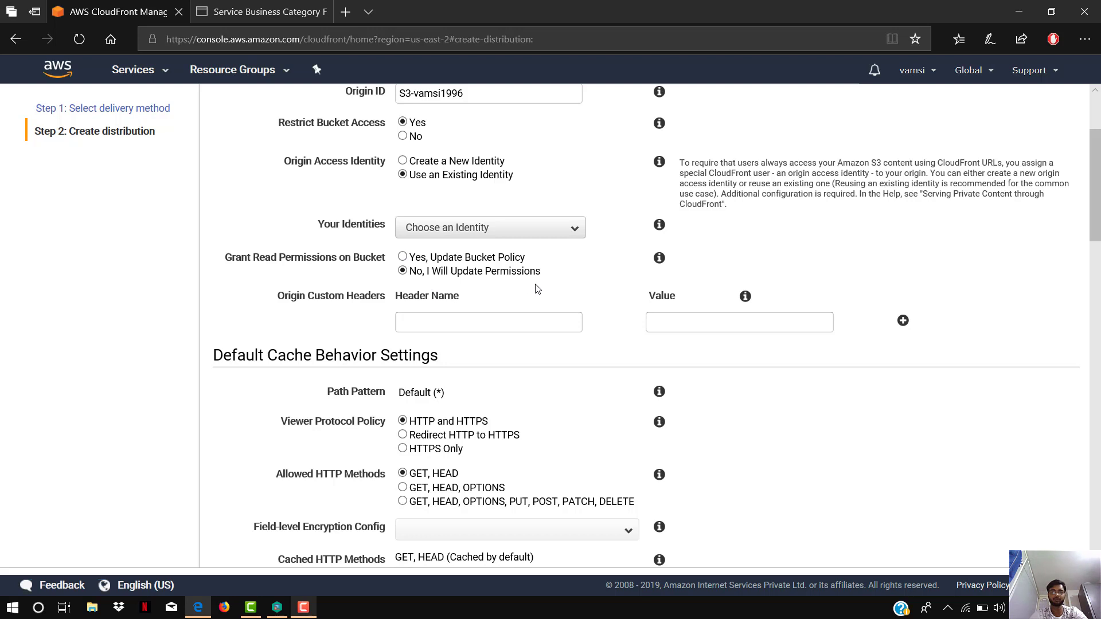
scroll(530, 293, "down", 2)
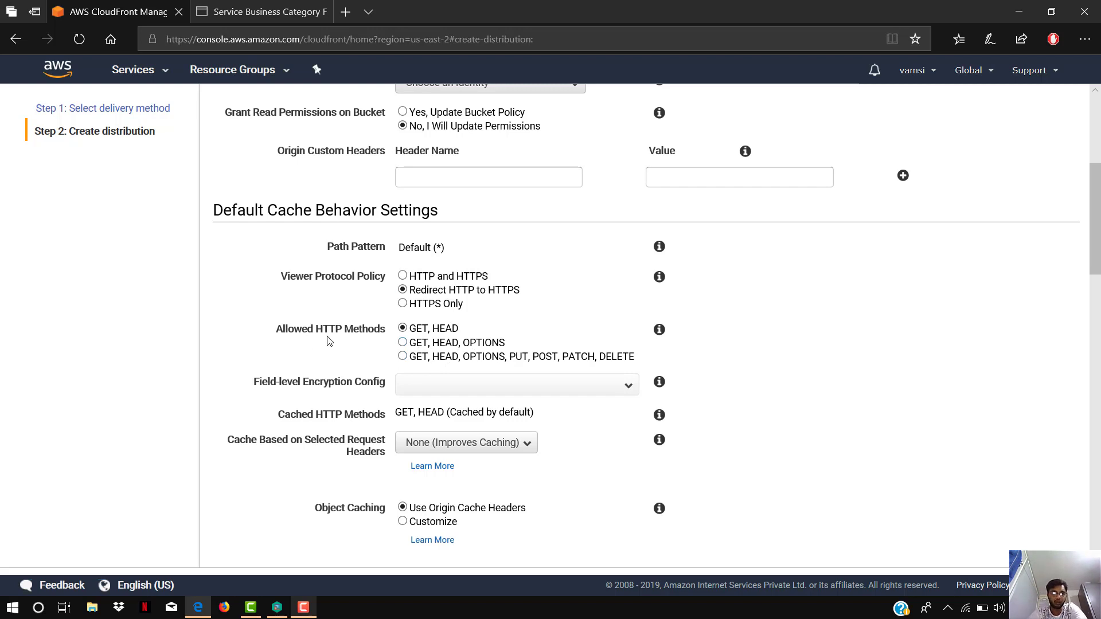
left_click(403, 343)
- Try to create the distribution, keeping the remaining cache behavior and distribution settings at their defaults
scroll(529, 367, "down", 2)
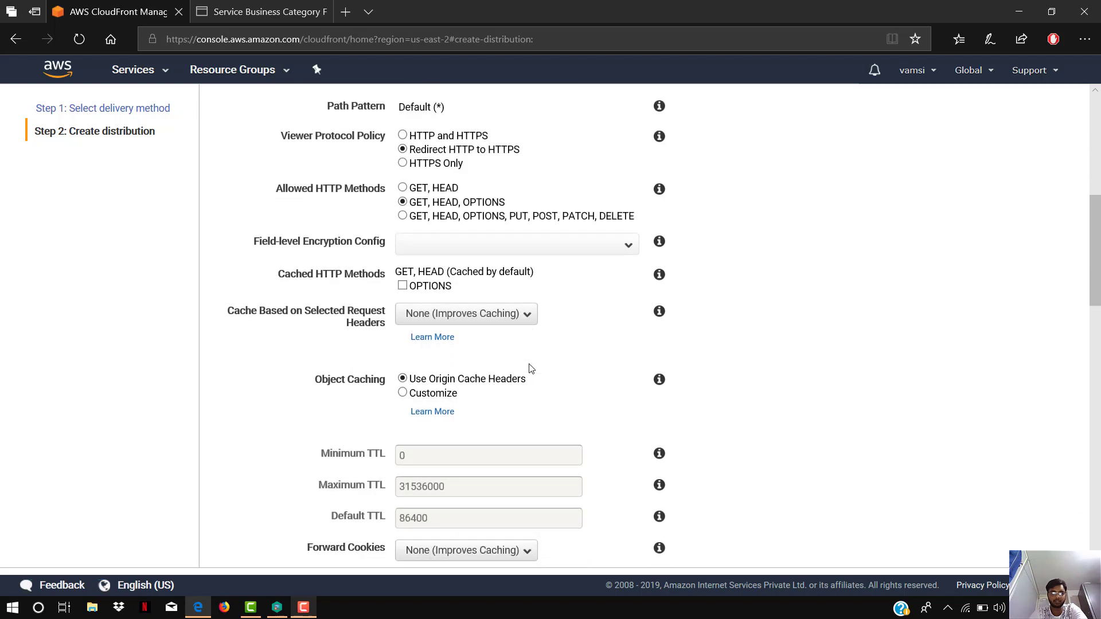
scroll(529, 367, "down", 5)
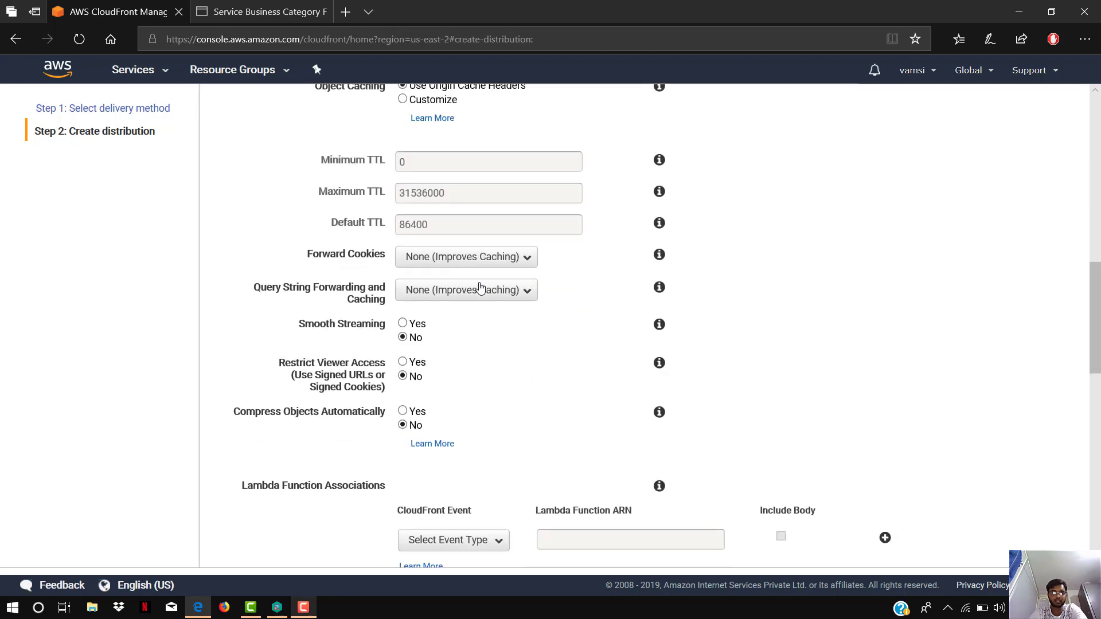
scroll(383, 239, "up", 2)
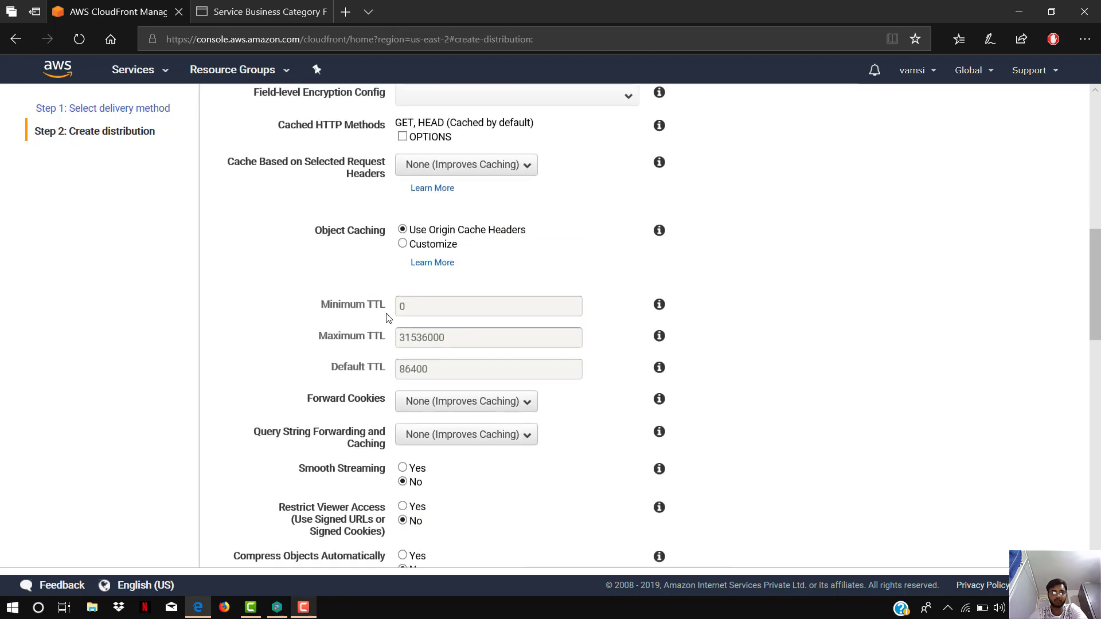
scroll(464, 376, "down", 2)
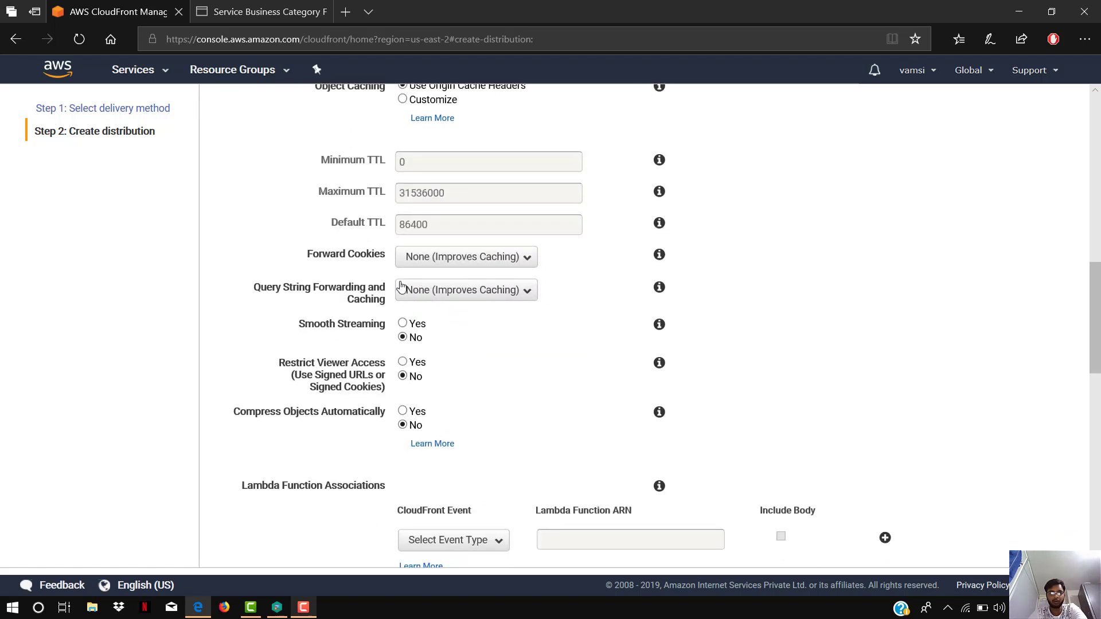
scroll(374, 331, "down", 2)
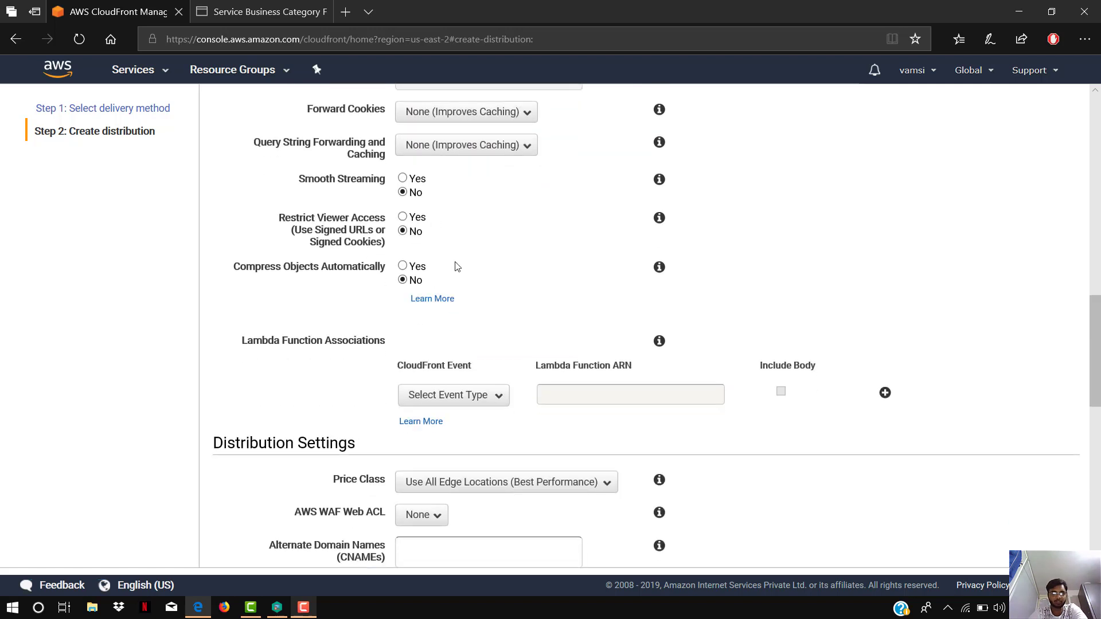
scroll(455, 266, "down", 2)
scroll(387, 199, "down", 2)
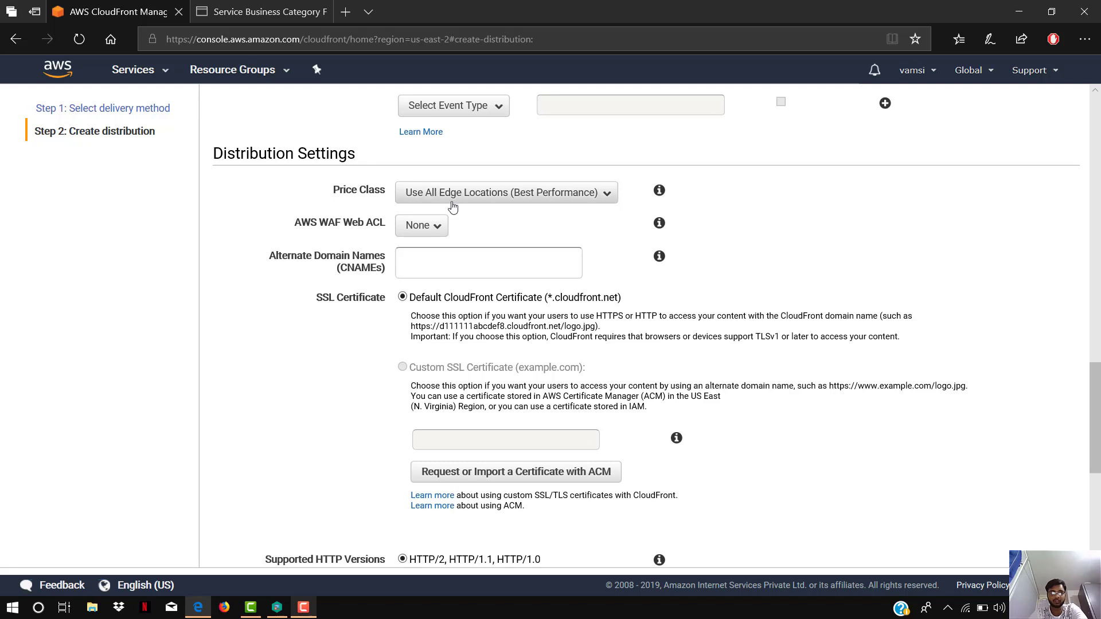
scroll(579, 250, "down", 5)
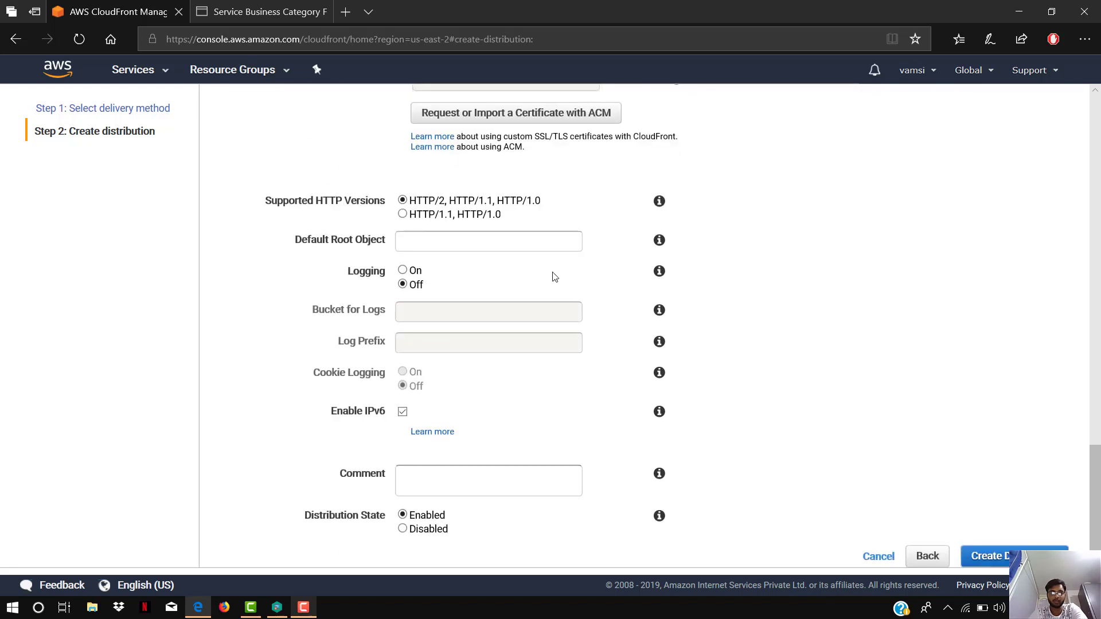
left_click(1023, 552)
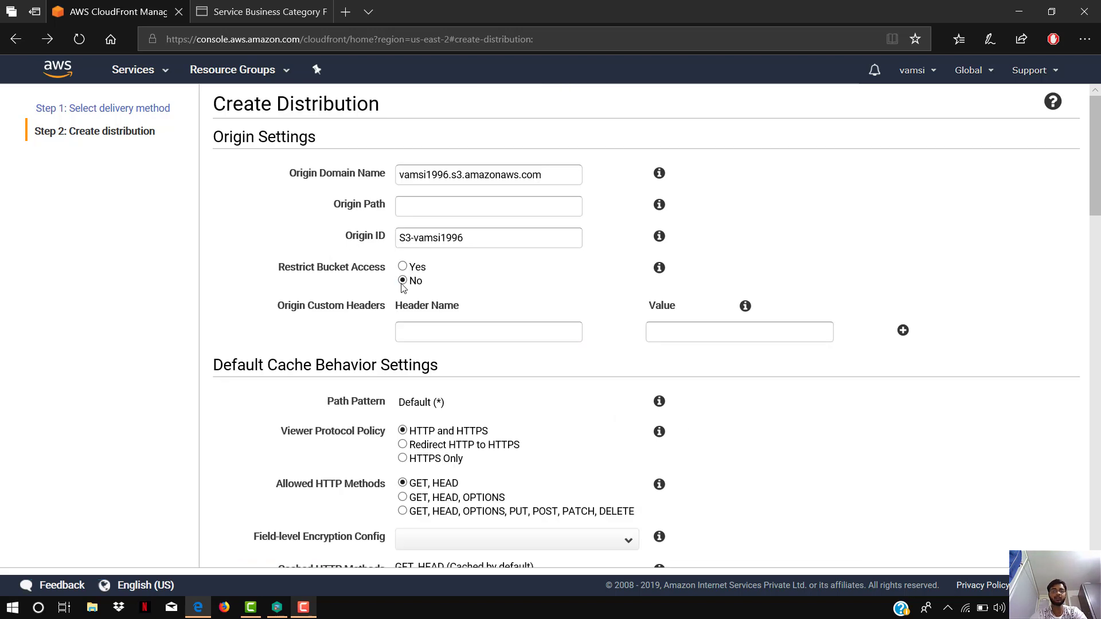
- With bucket access unrestricted, set the viewer protocol policy to Redirect HTTP to HTTPS and the allowed methods to GET, HEAD, OPTIONS
scroll(390, 322, "down", 3)
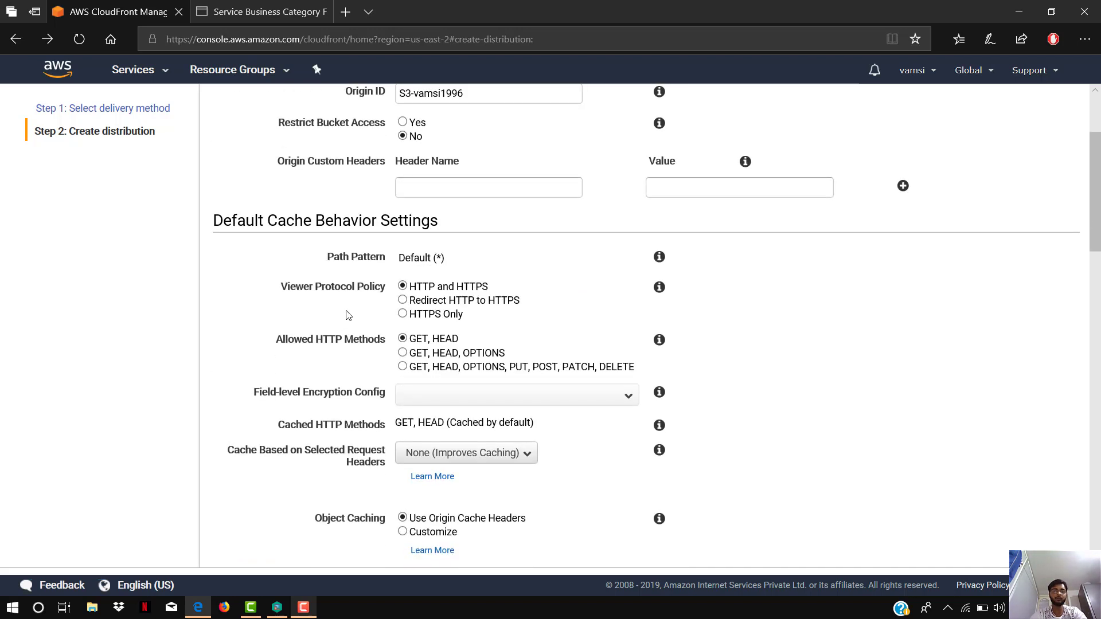
left_click(403, 300)
left_click(403, 354)
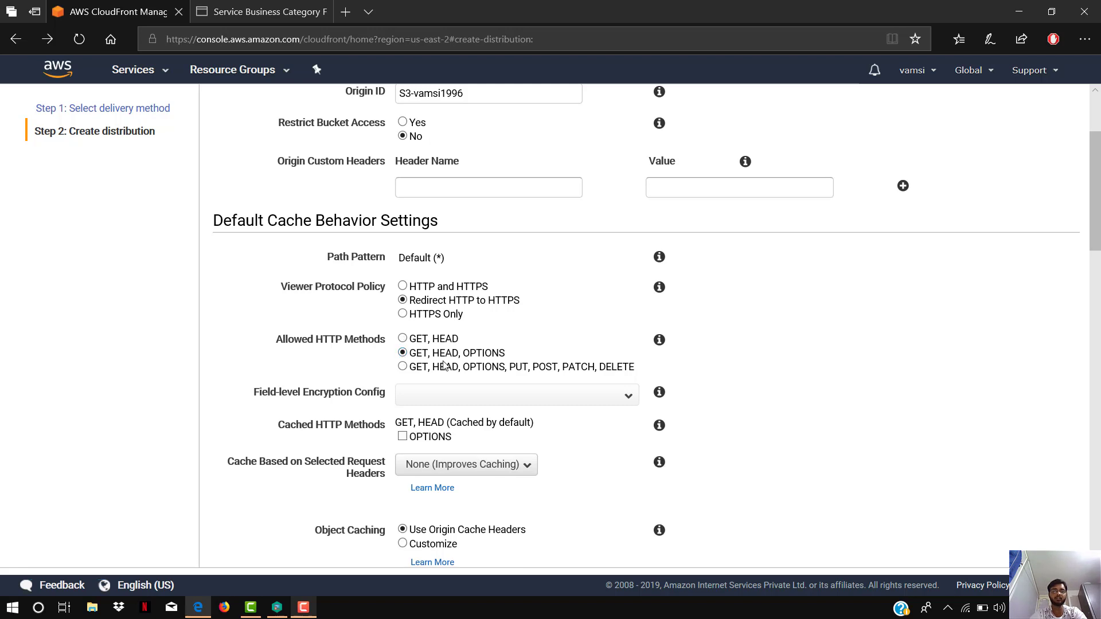
- Review the remaining cache behavior and distribution settings, leave them at their defaults, and create the distribution
scroll(487, 344, "down", 5)
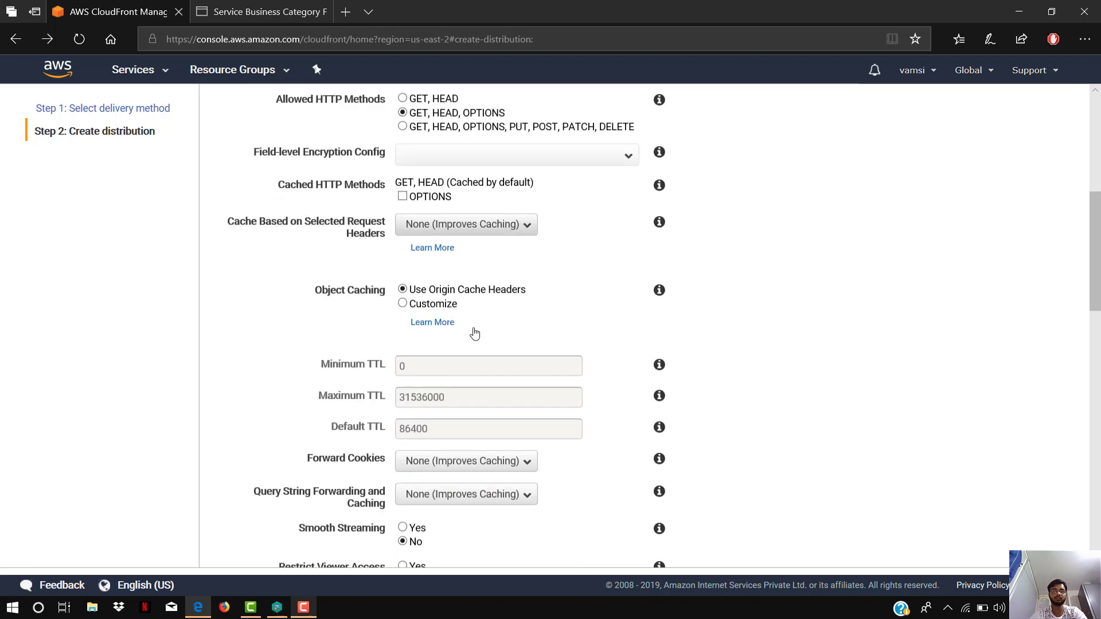
scroll(516, 283, "up", 1)
scroll(518, 278, "down", 12)
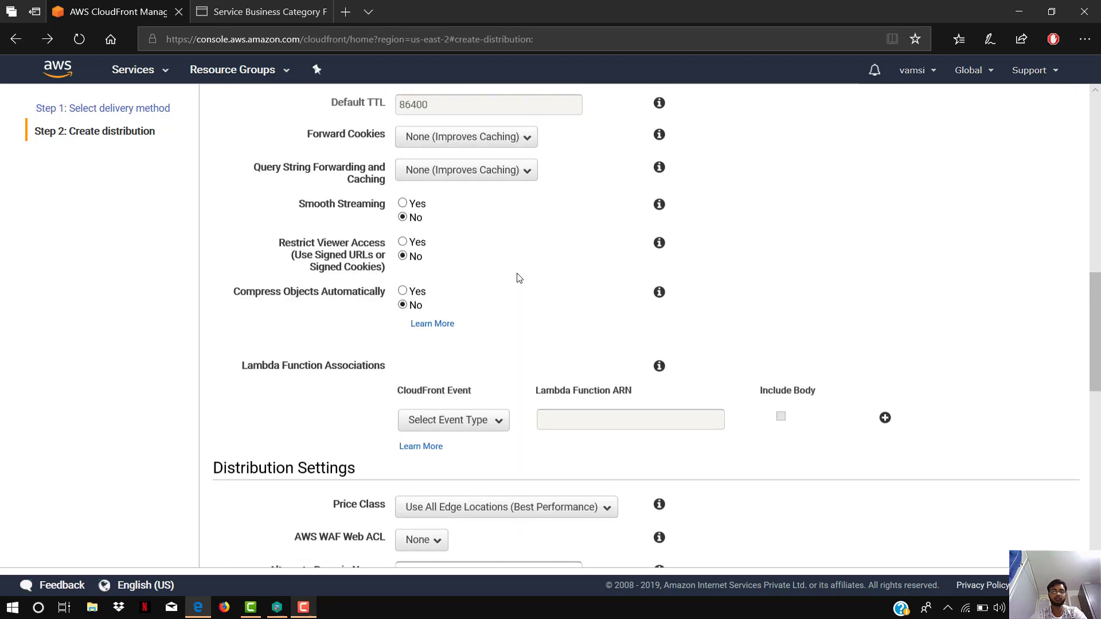
scroll(517, 277, "down", 5)
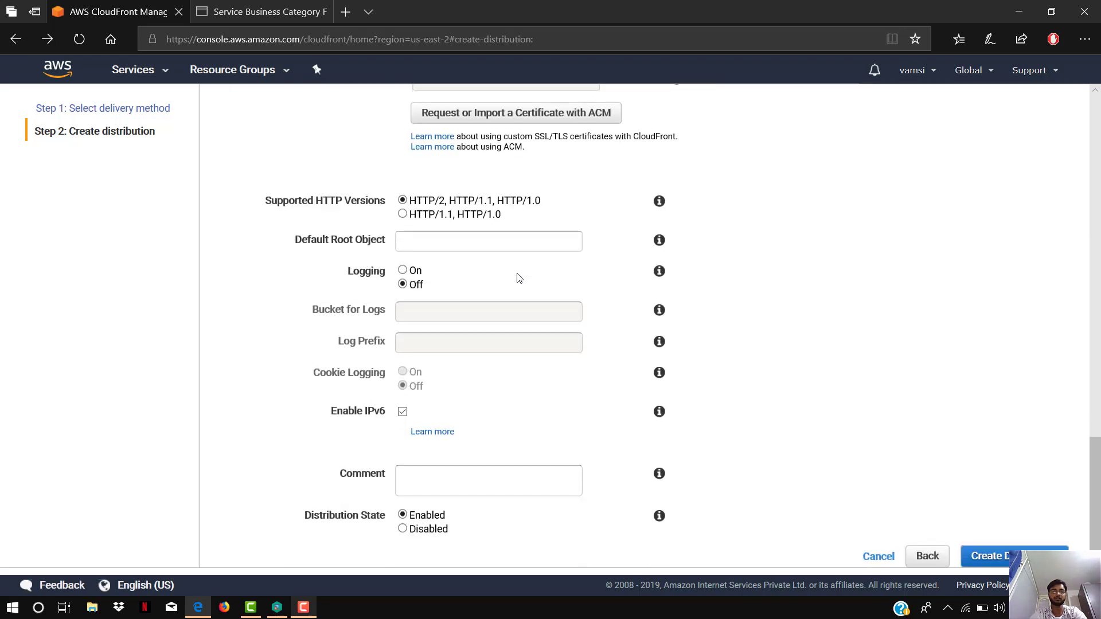
scroll(519, 278, "up", 10)
scroll(519, 277, "up", 14)
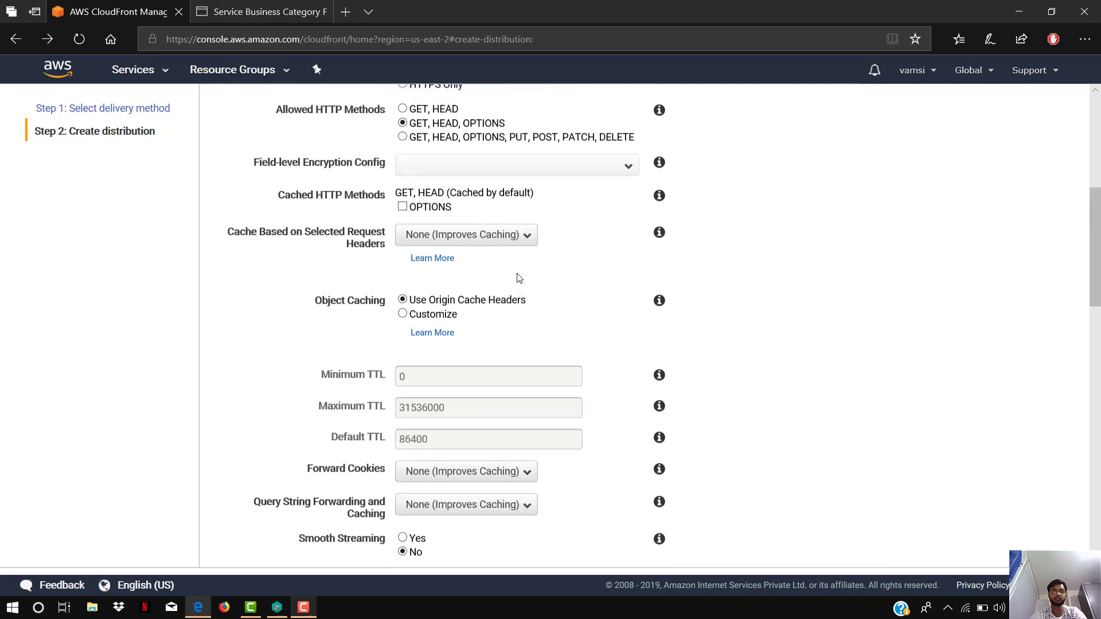
scroll(518, 277, "down", 13)
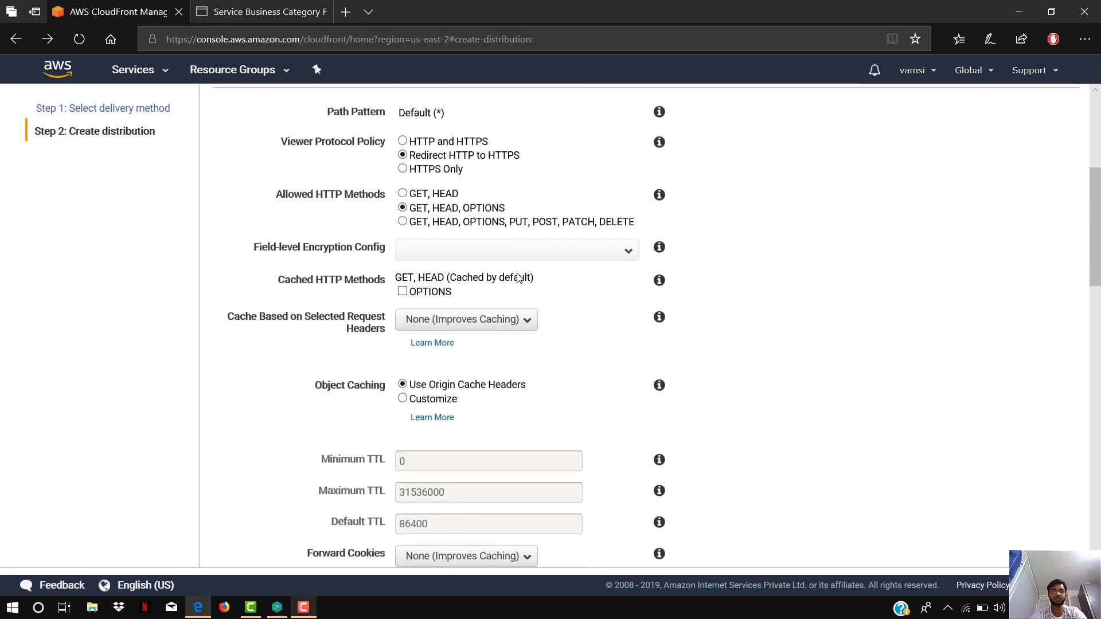
scroll(518, 277, "down", 7)
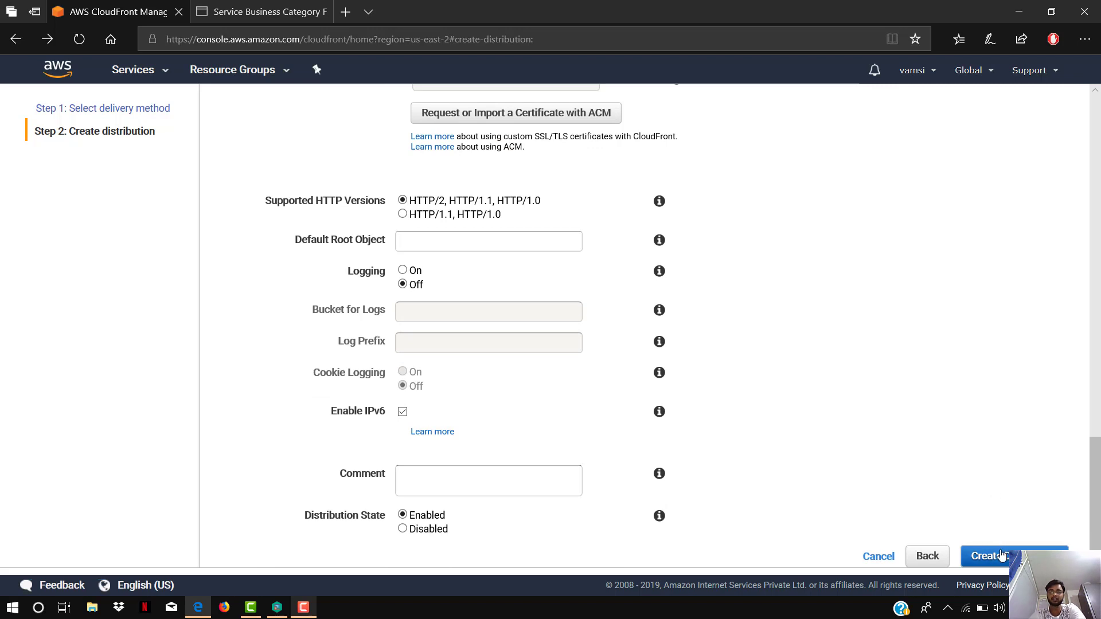
left_click(1002, 555)
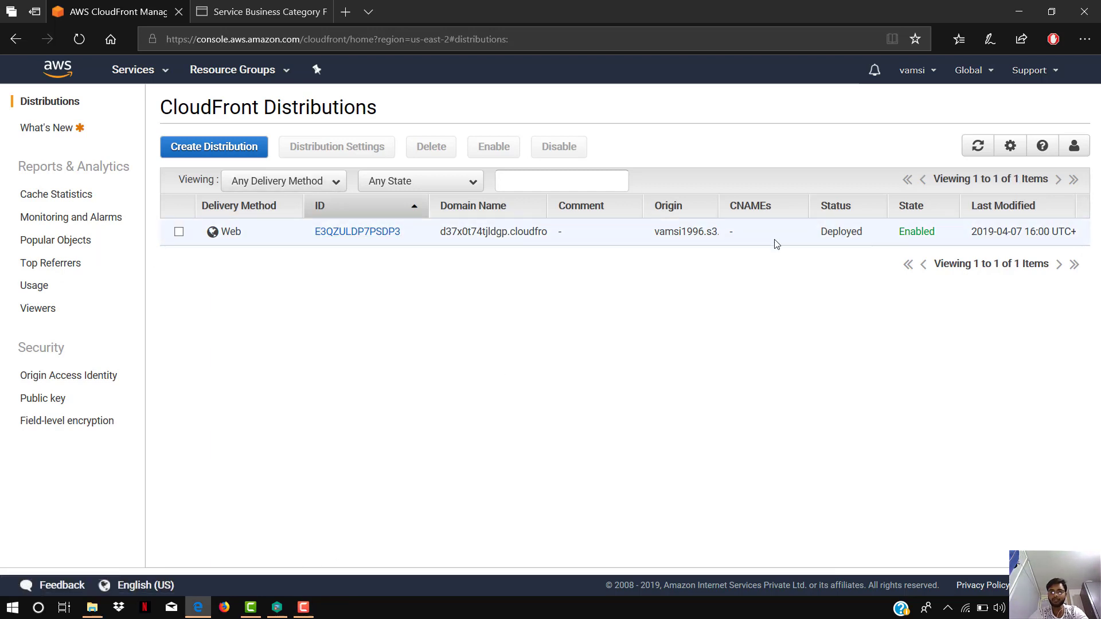
- Copy the domain name of the vamsi1996 distribution and paste it as the address in a new browser tab
left_click(449, 239)
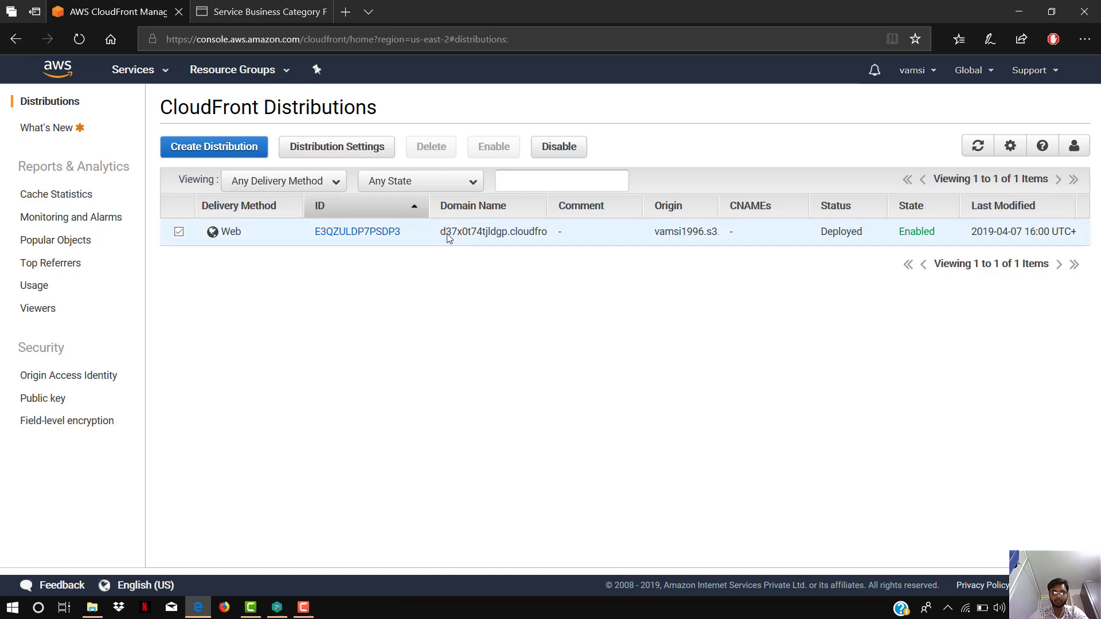
left_click(511, 241)
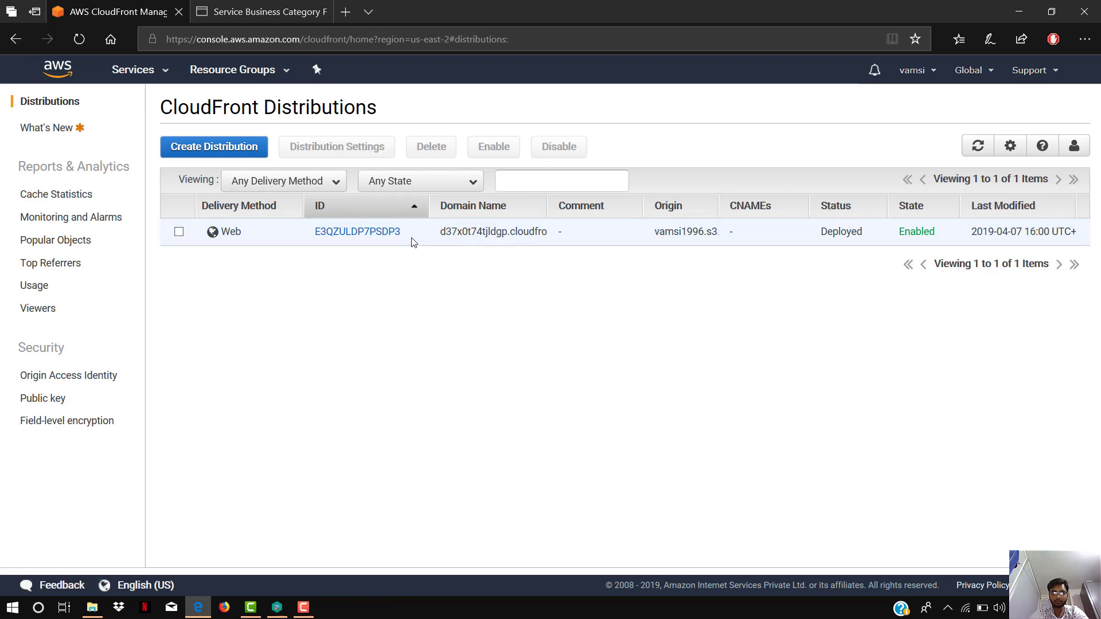
left_click(471, 238)
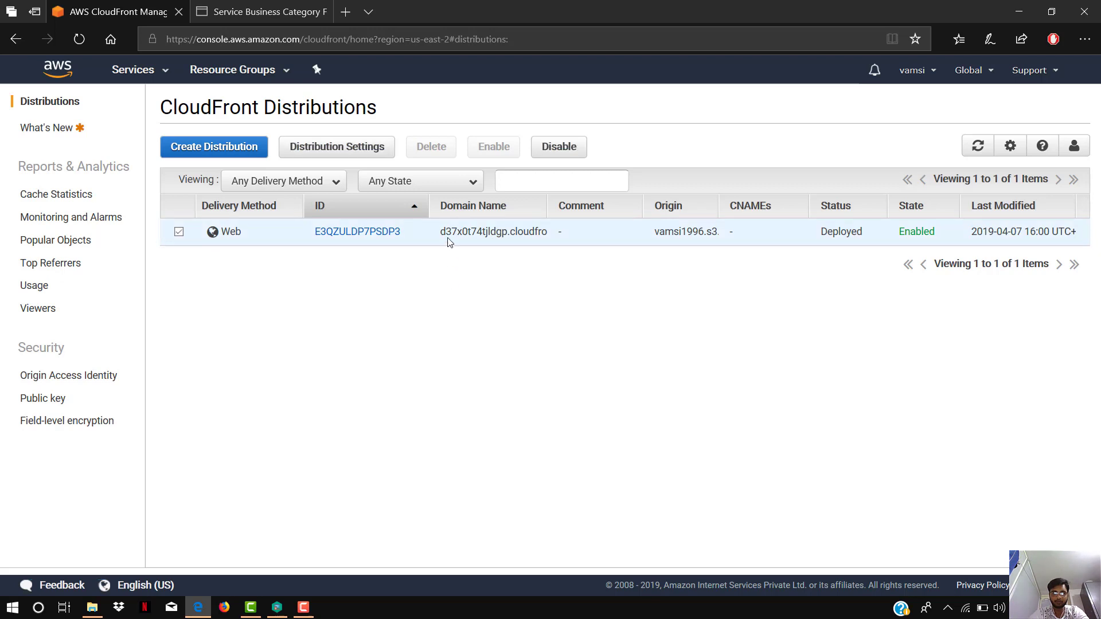
left_click_drag(439, 232, 558, 245)
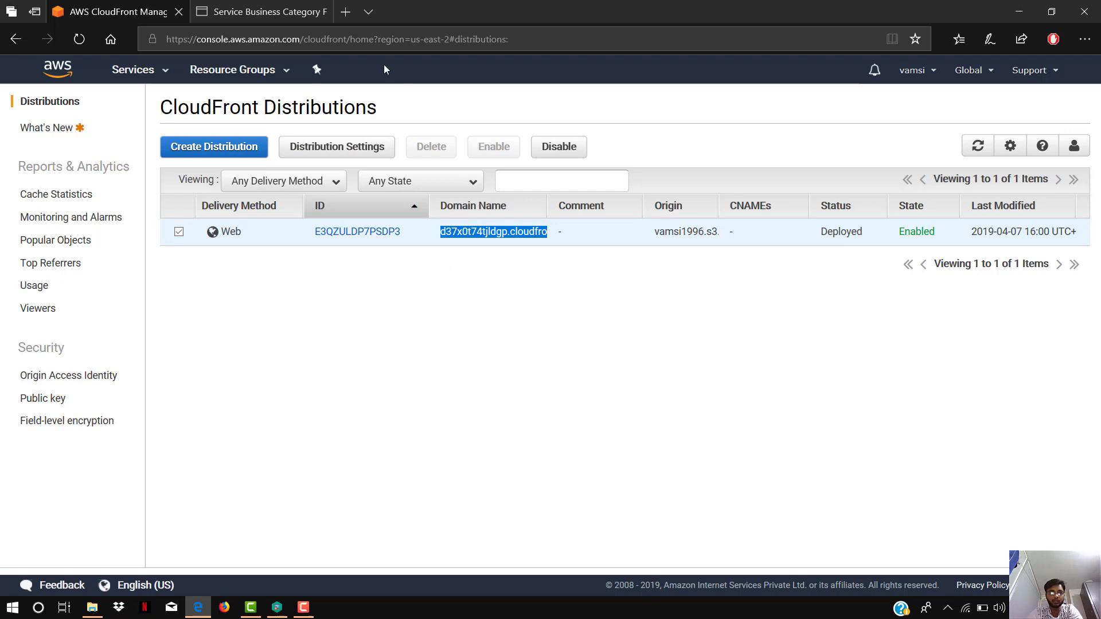
left_click(346, 12)
type("d37x0t74tjldgp.cloudfront.net")
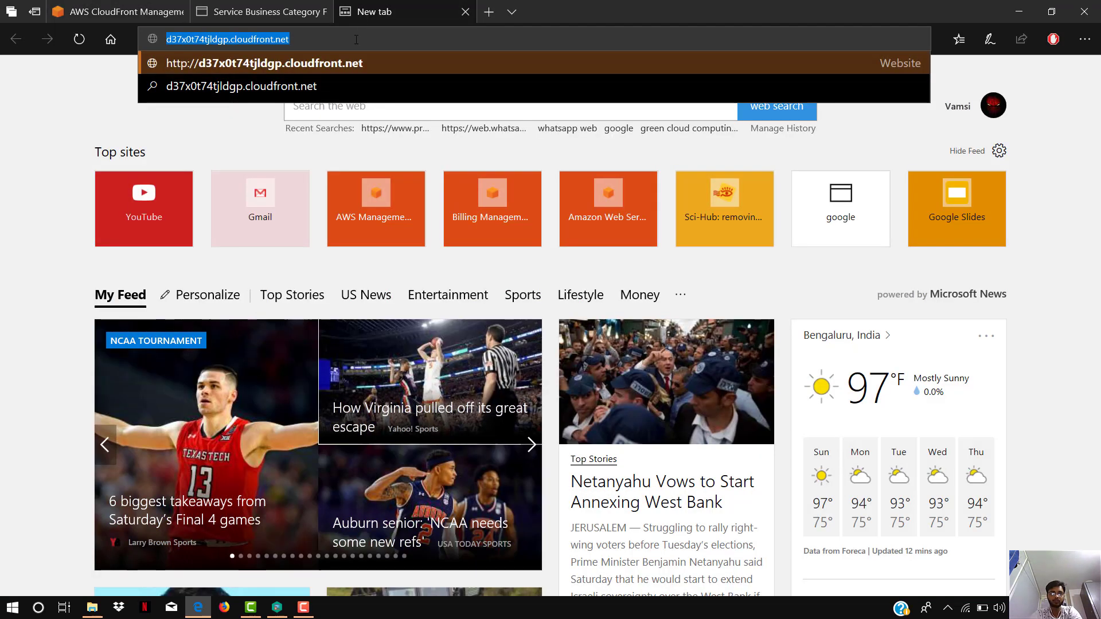
- Extend the address to d37x0t74tjldgp.cloudfront.net/index.html, load it and look through the served website
left_click(356, 39)
type("/in")
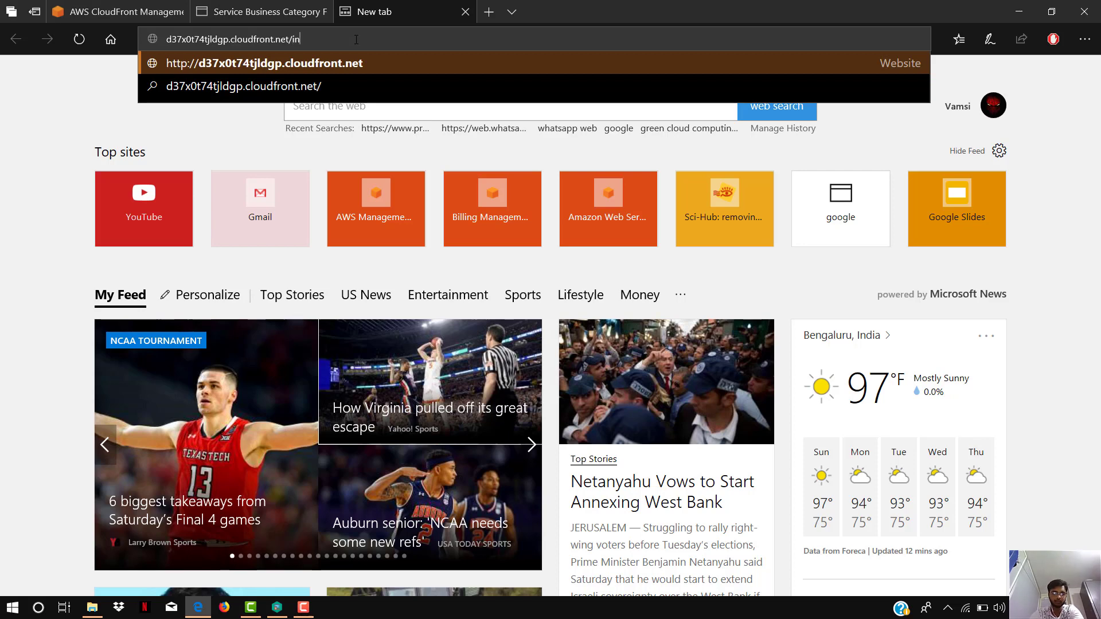
type("de")
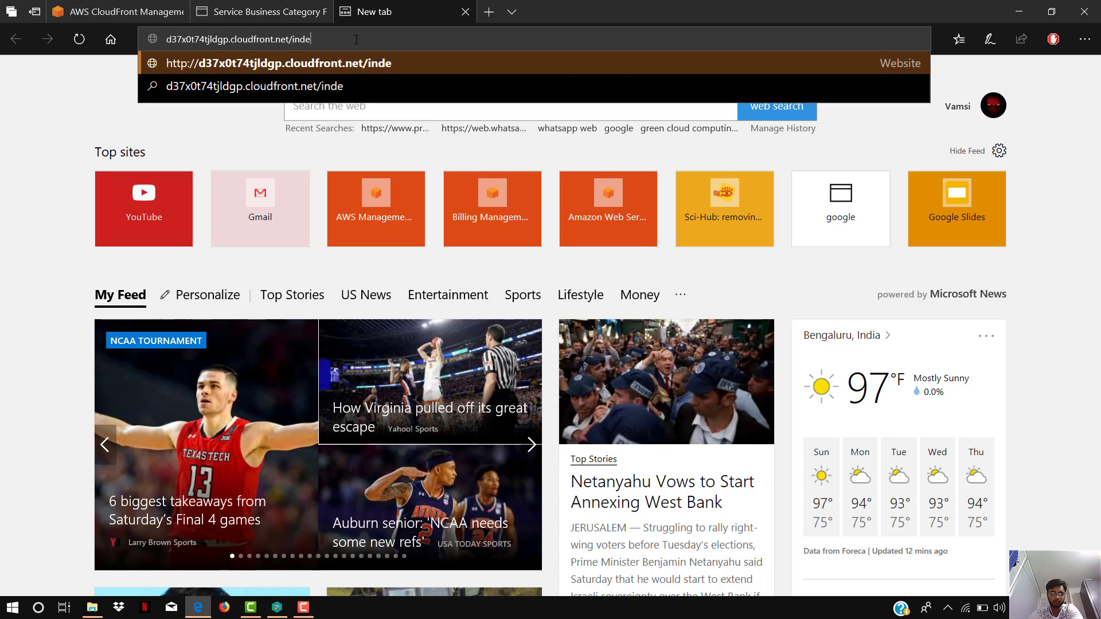
type("x.ht")
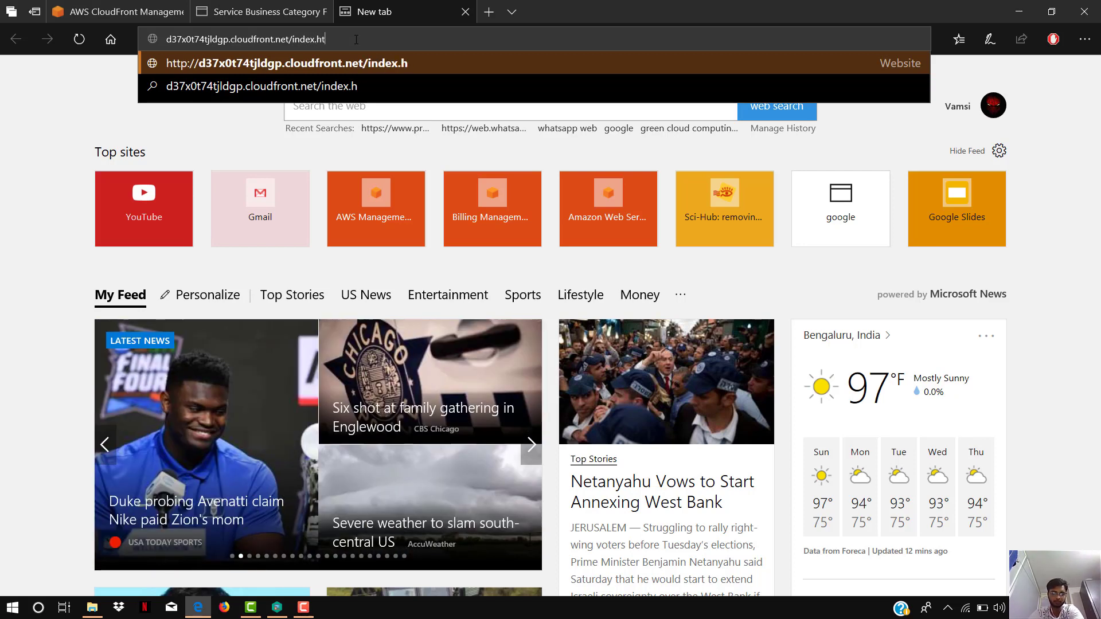
type("ml")
key("Return")
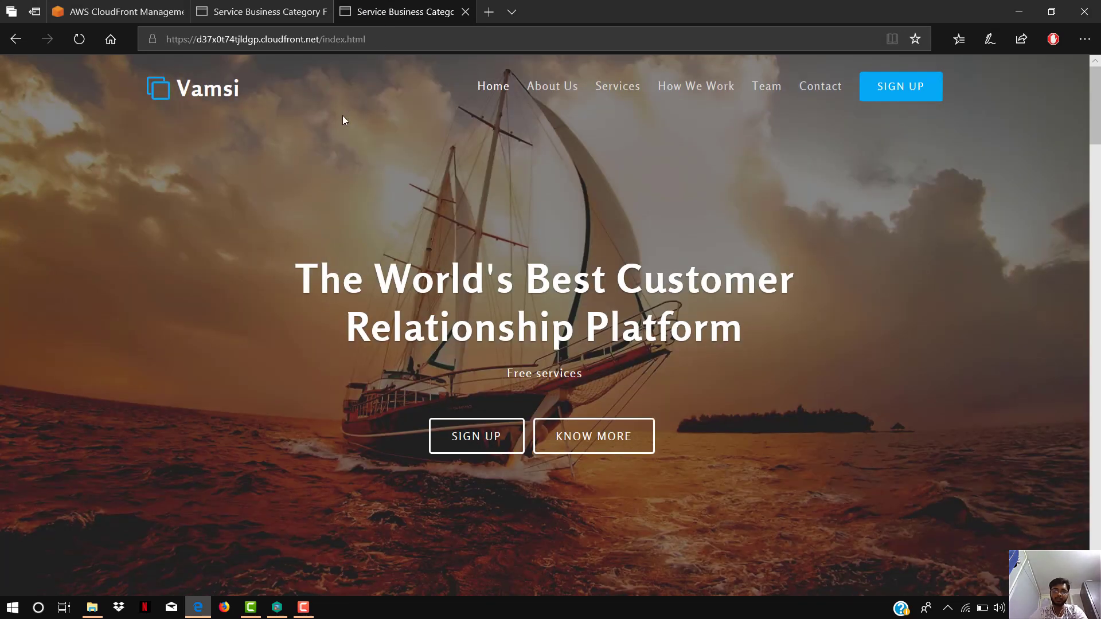
scroll(343, 115, "down", 10)
scroll(342, 139, "down", 5)
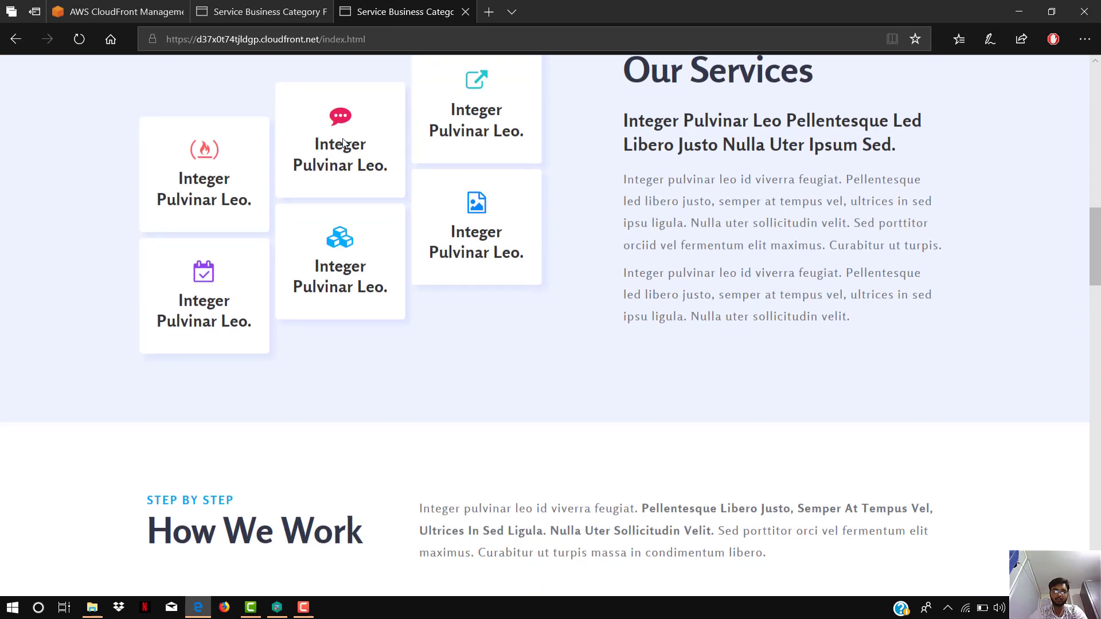
scroll(342, 139, "up", 15)
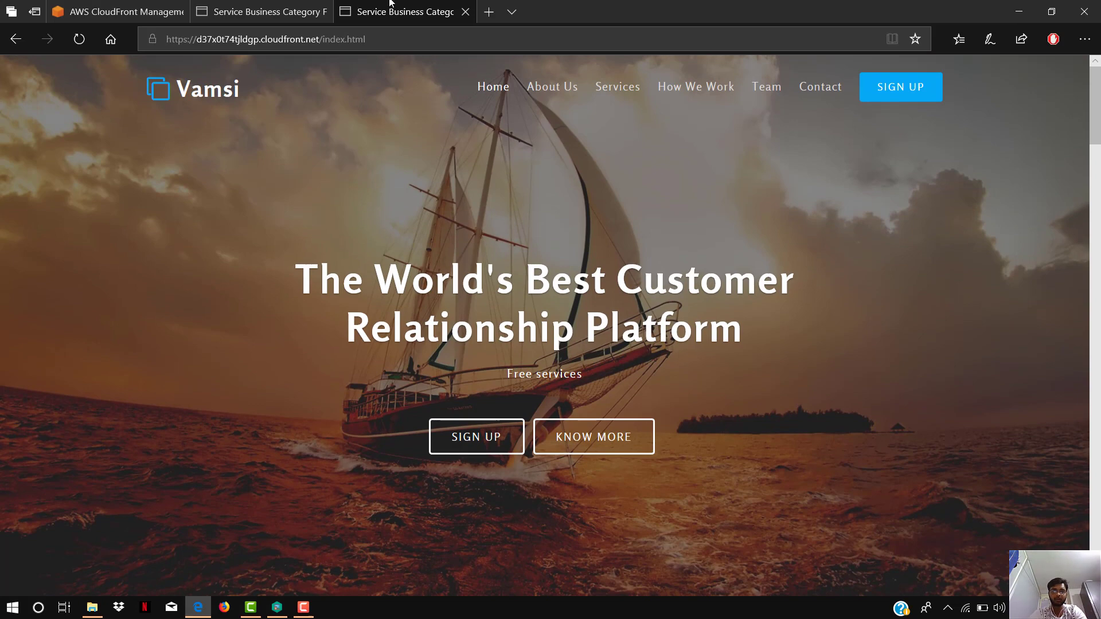
- Copy the full address of the CloudFront-served index.html page and load it again in another new browser tab
left_click(488, 11)
left_click(417, 13)
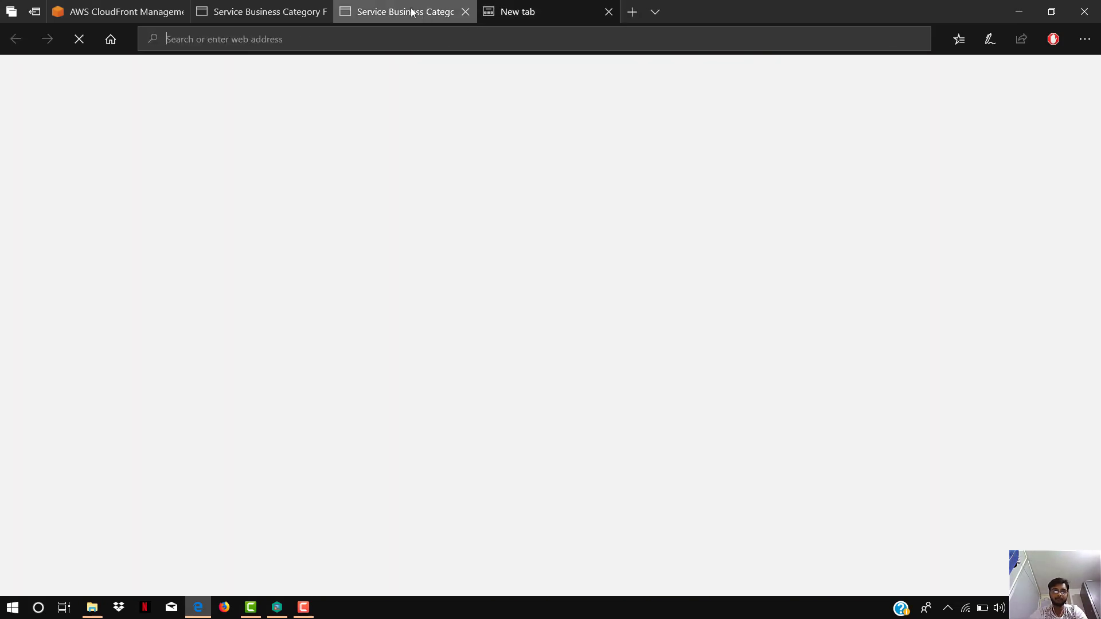
left_click(402, 38)
key("ctrl+c")
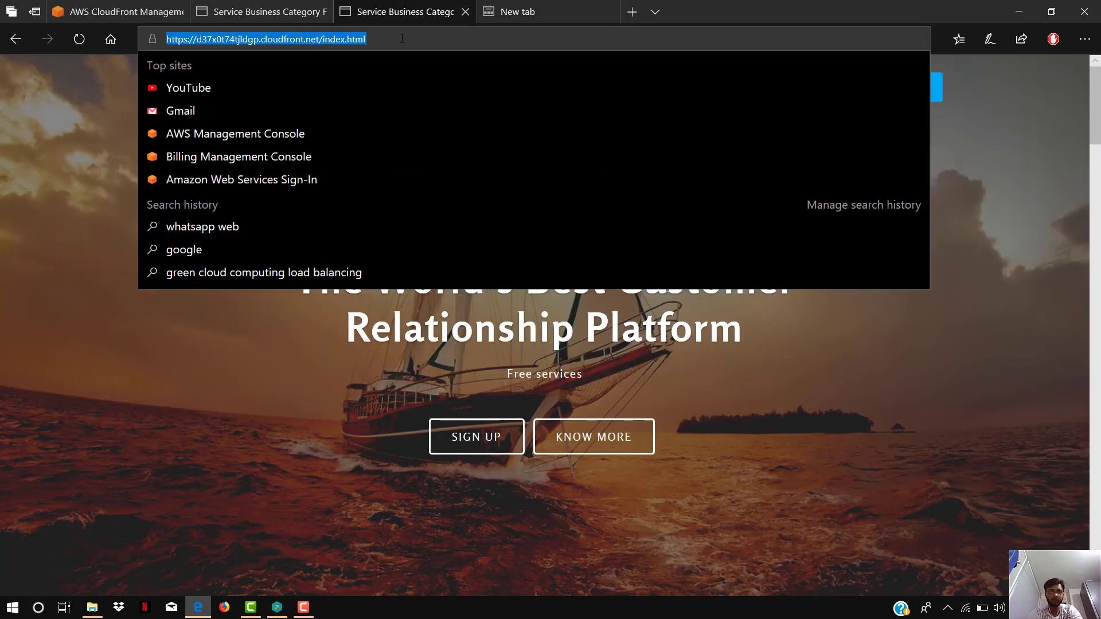
left_click(519, 11)
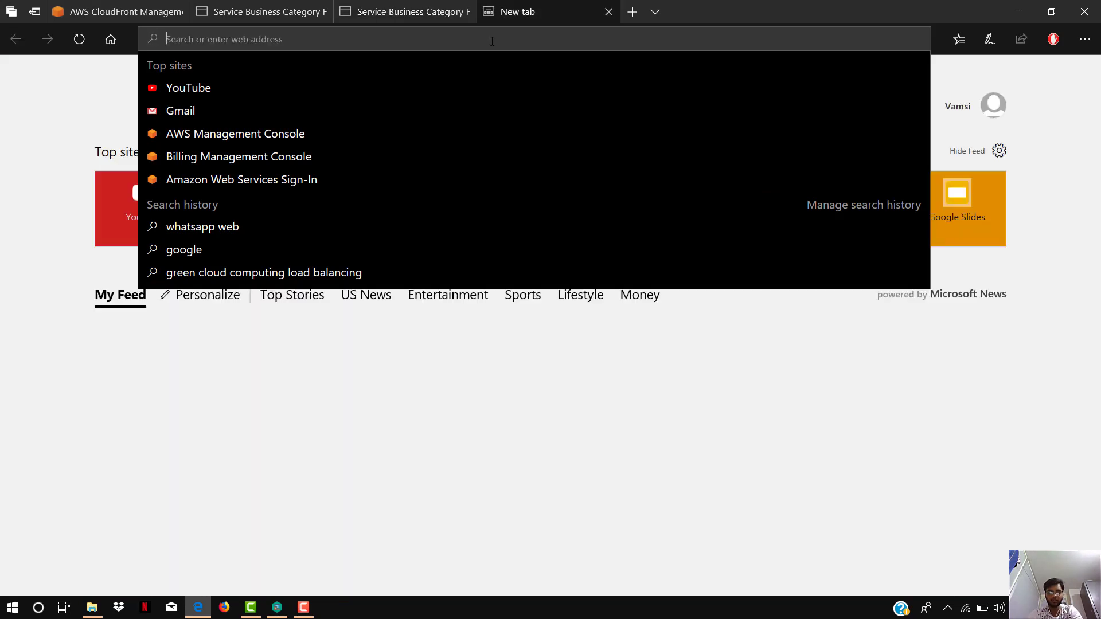
key("ctrl+v")
key("Return")
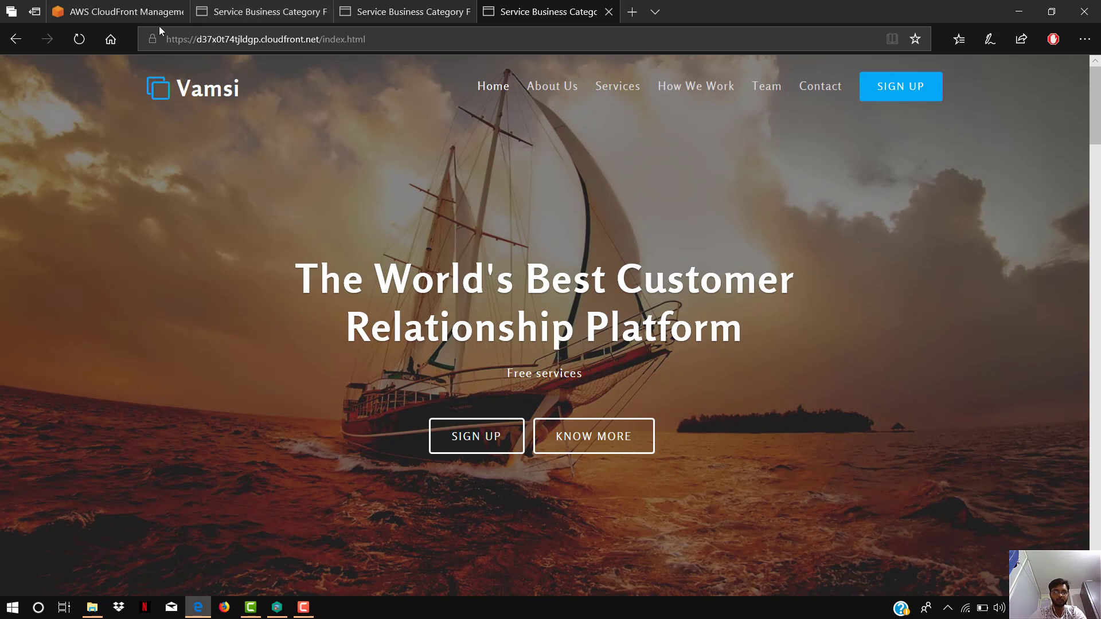
- Return to the CloudFront distributions list, disable the web distribution with the vamsi1996 origin, and close the confirmation
left_click(118, 11)
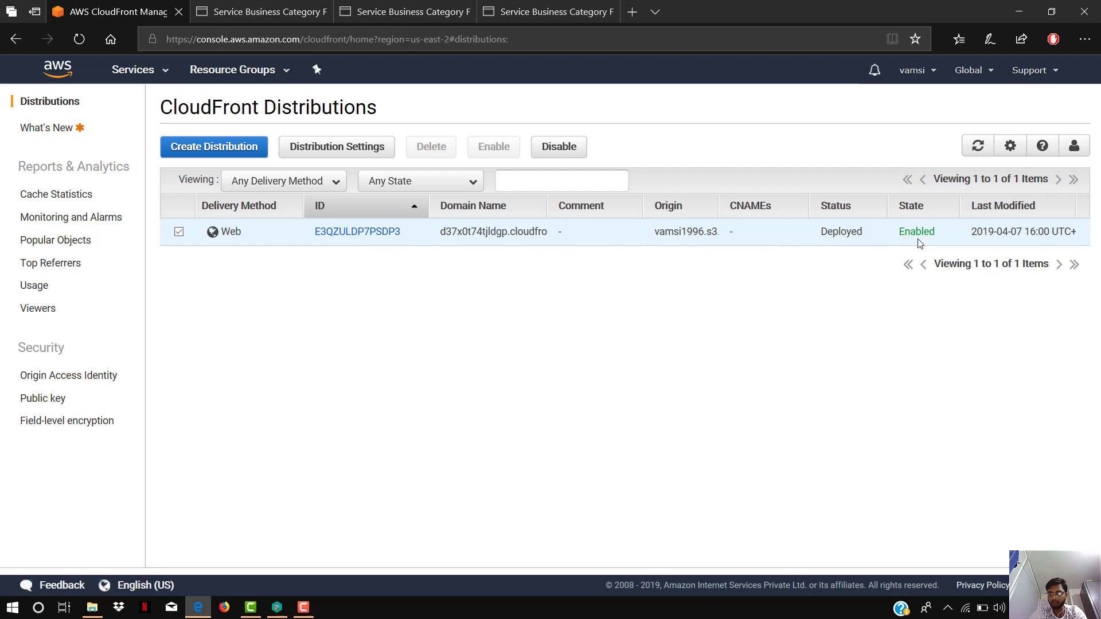
right_click(404, 321)
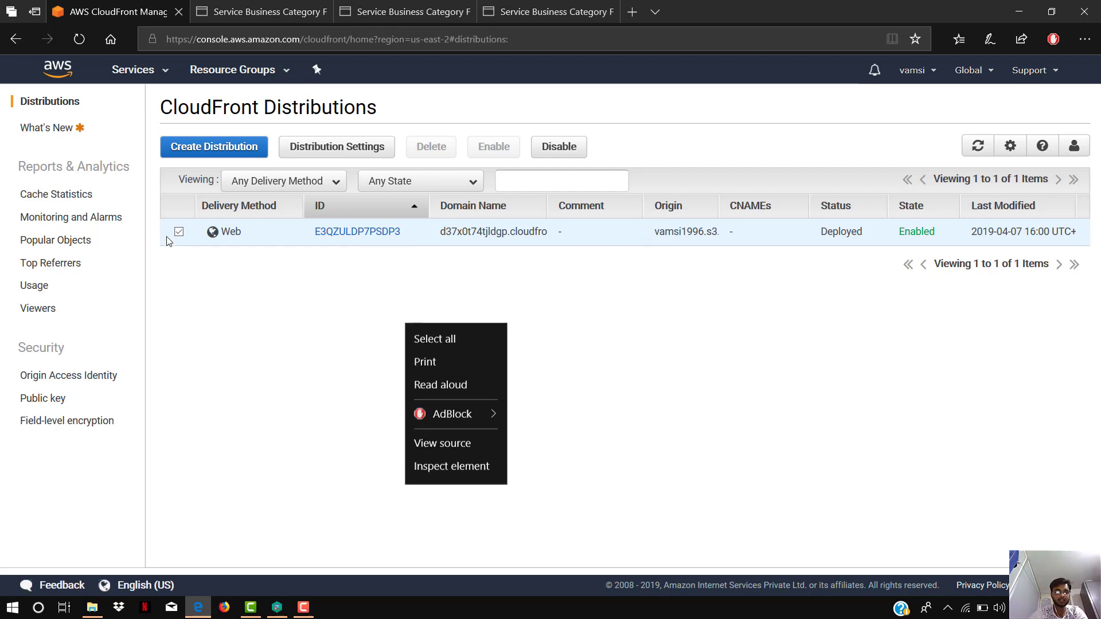
left_click(181, 232)
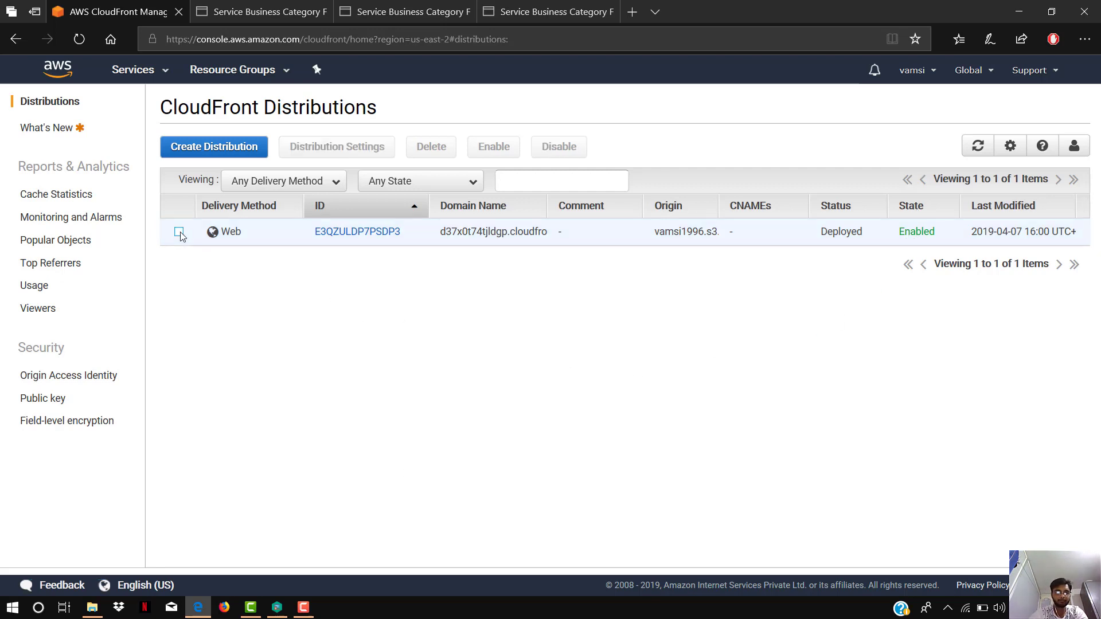
left_click(565, 150)
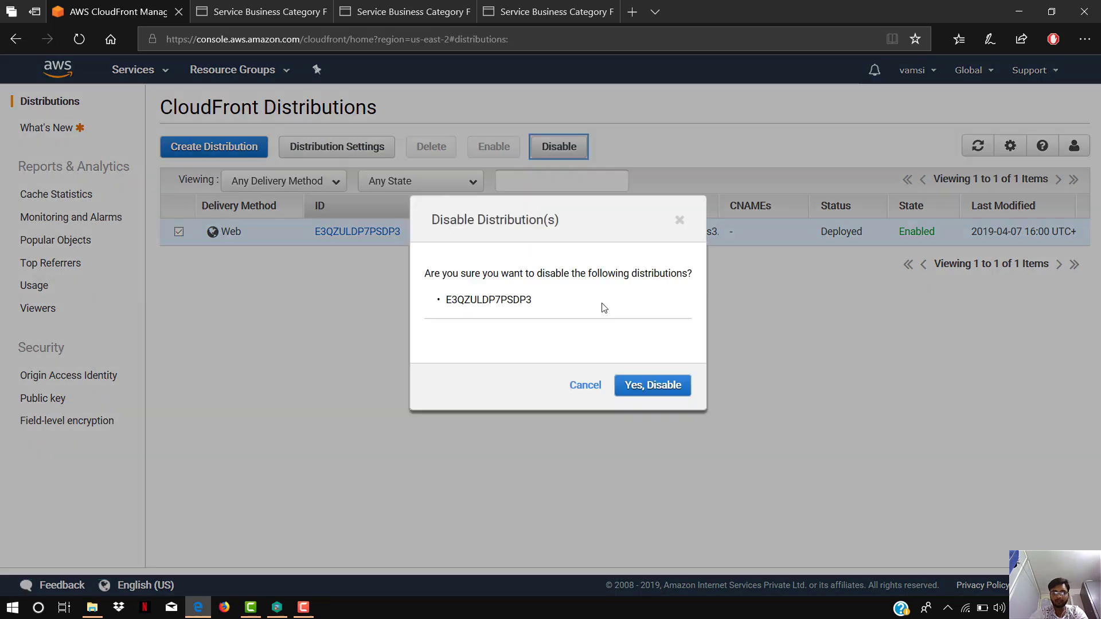
left_click(652, 387)
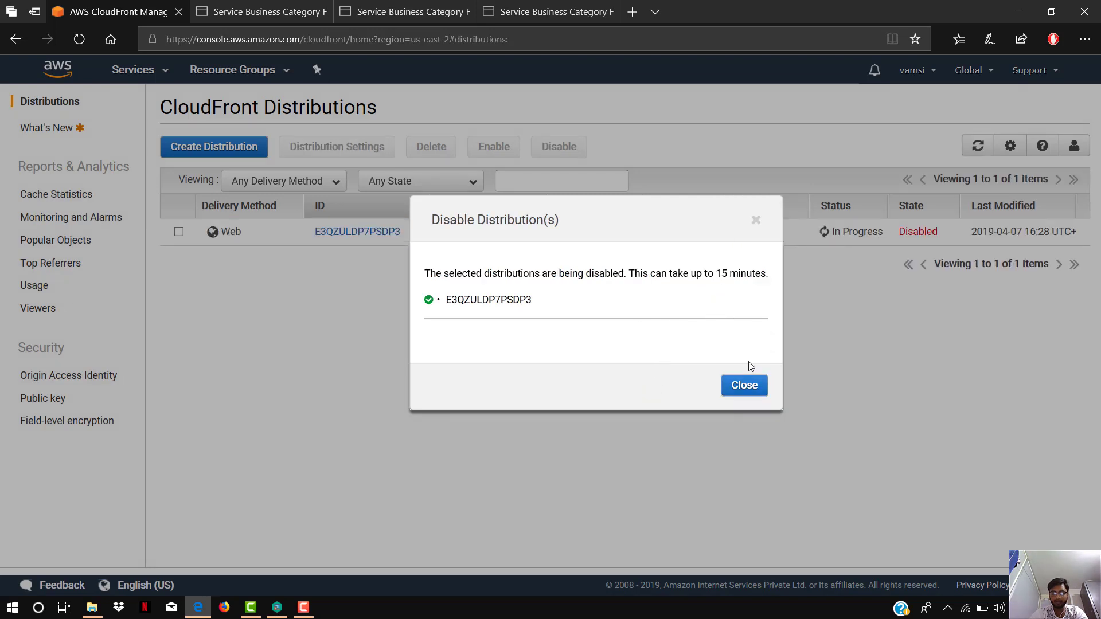
left_click(735, 384)
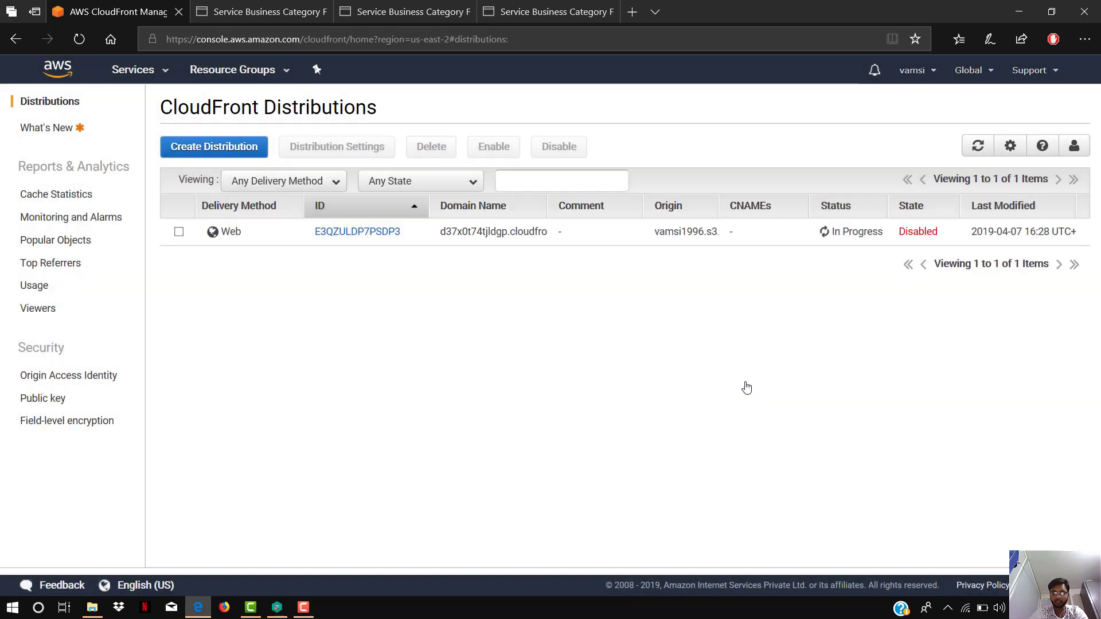